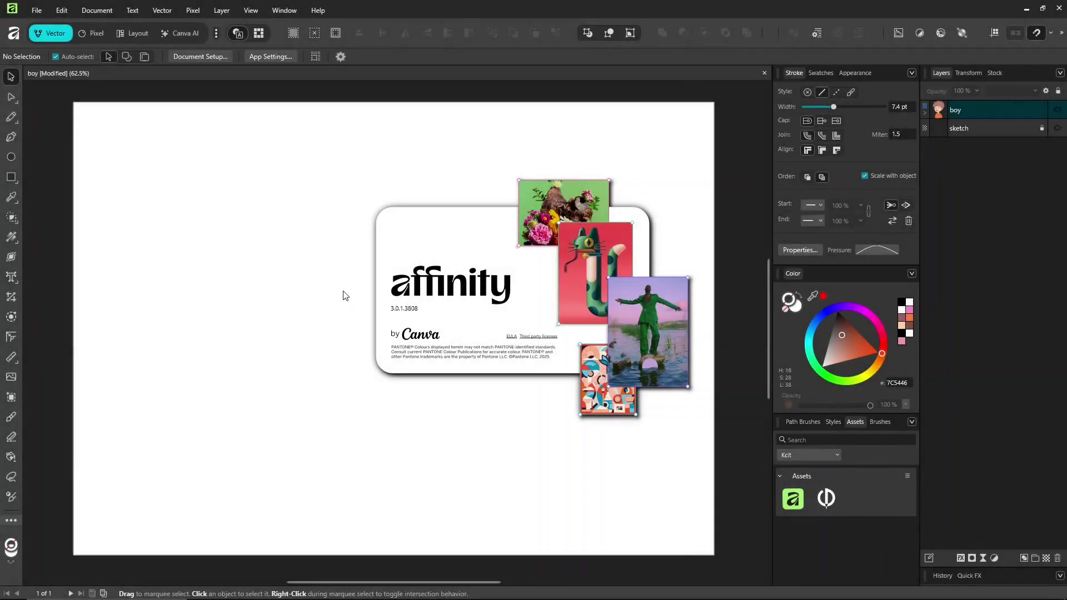
Show the boy layer and expand its boy and color groups in the layer stack
click(409, 316)
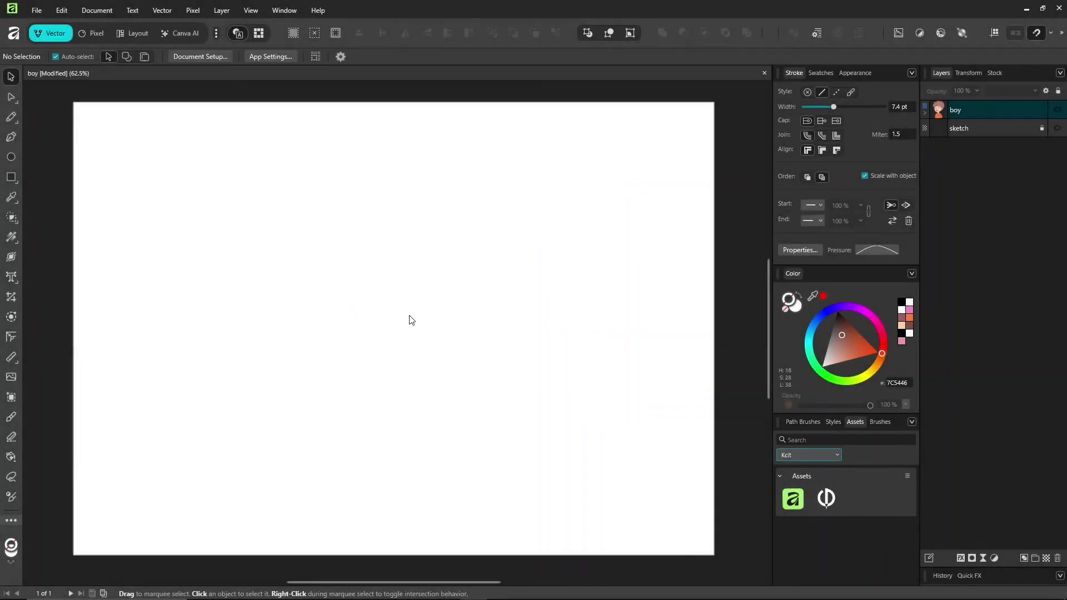
click(1058, 109)
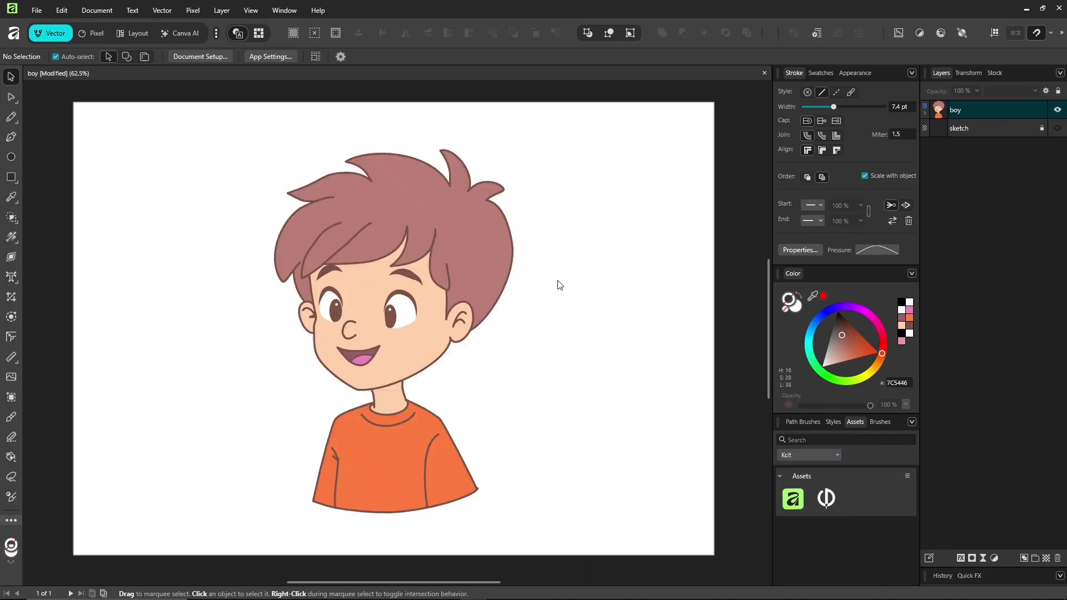
key(alt)
click(925, 113)
click(929, 148)
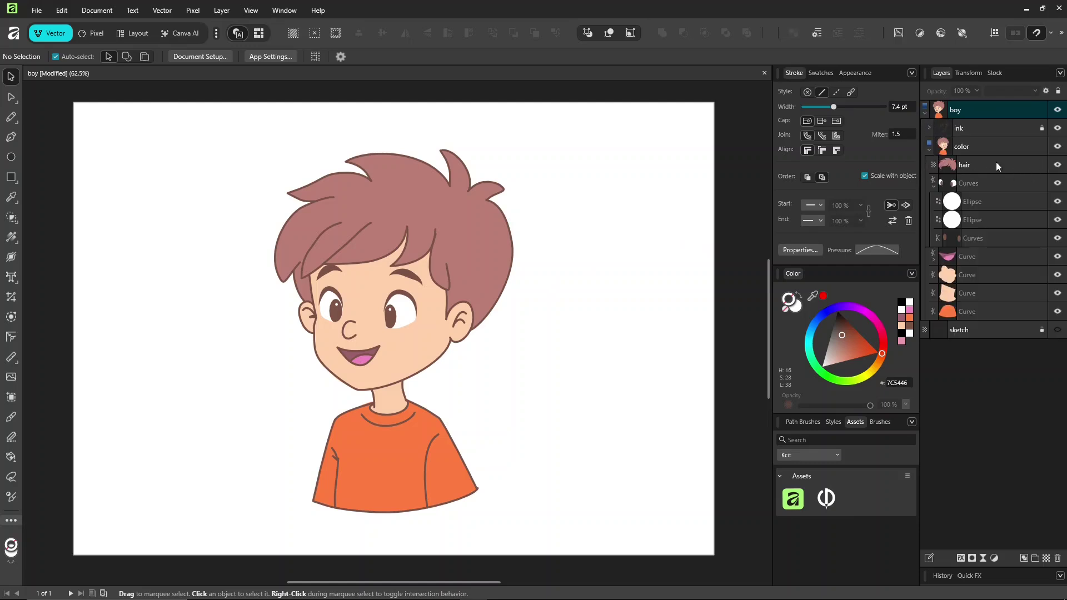
Toggle the hair and face colour shapes off and on to check which part each layer holds
click(1058, 165)
click(1057, 166)
click(1057, 275)
click(1057, 277)
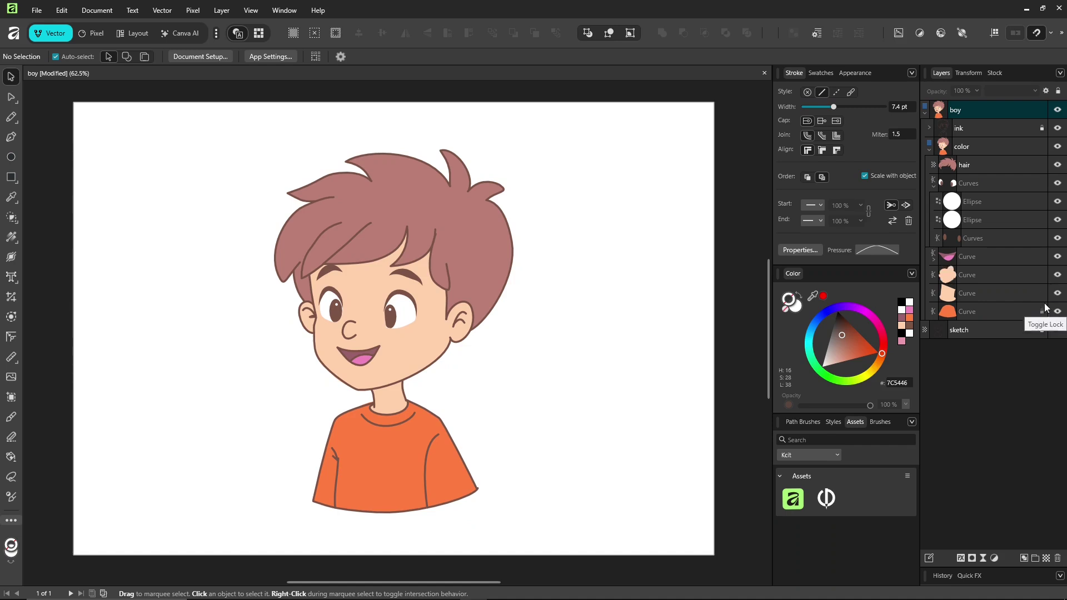
key(alt)
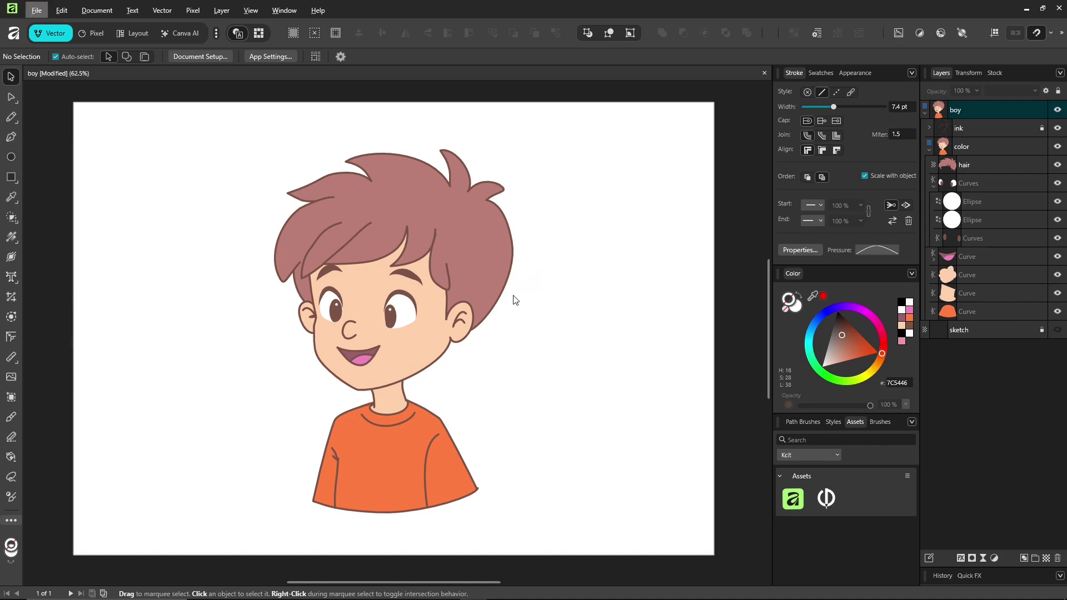
Set new objects to insert inside the face shape and draw a closed freehand shadow along its left edge and chin with the Pencil tool
click(411, 346)
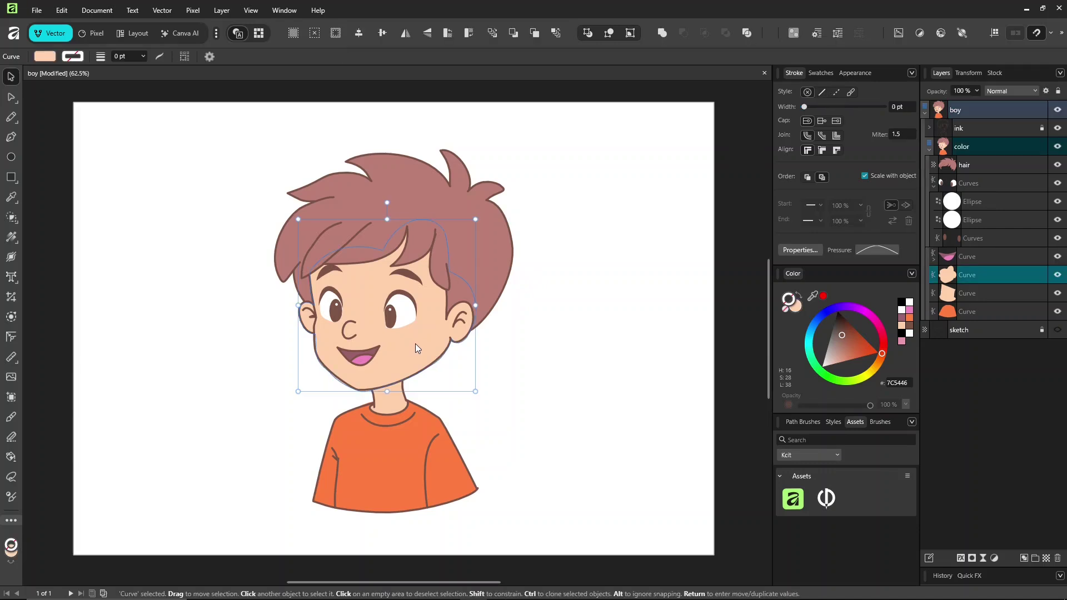
click(631, 34)
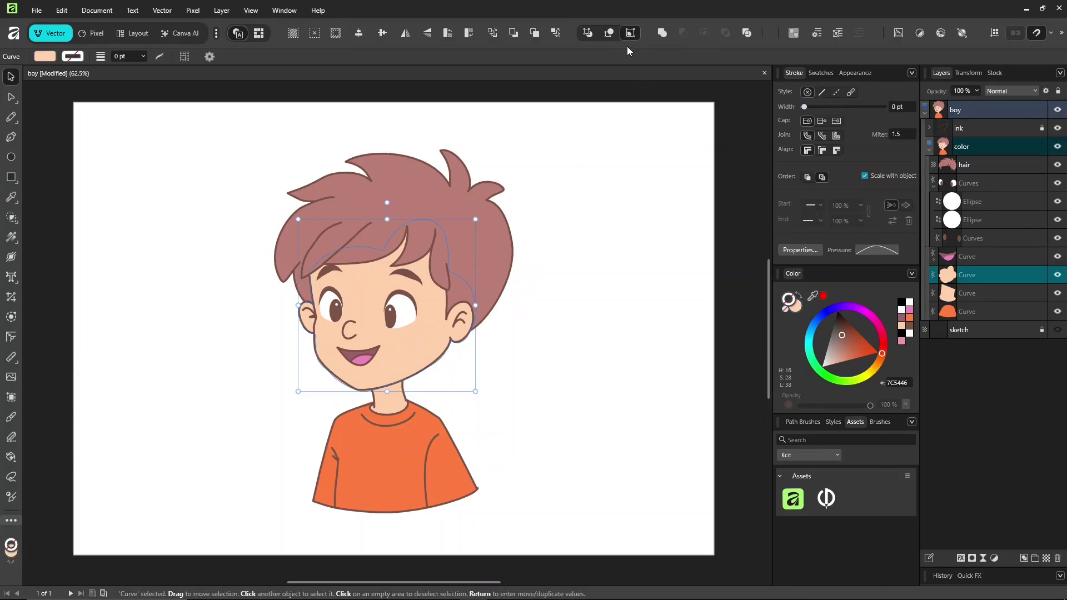
click(11, 117)
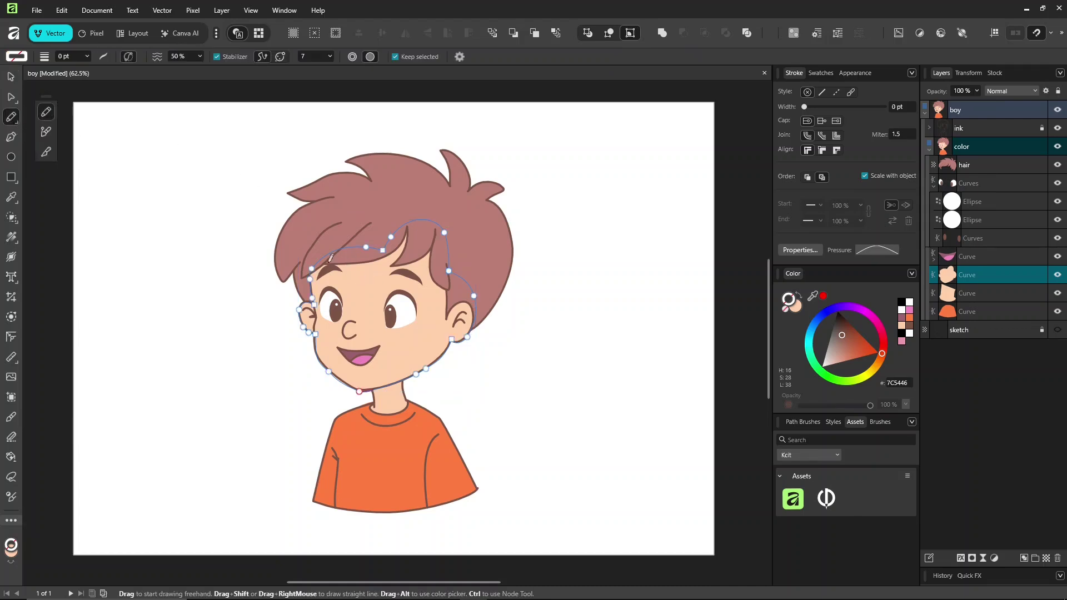
mouse_move(325, 273)
mouse_down()
mouse_move(323, 323)
mouse_move(346, 373)
mouse_move(373, 383)
mouse_move(428, 369)
mouse_up()
drag(308, 381, 284, 274)
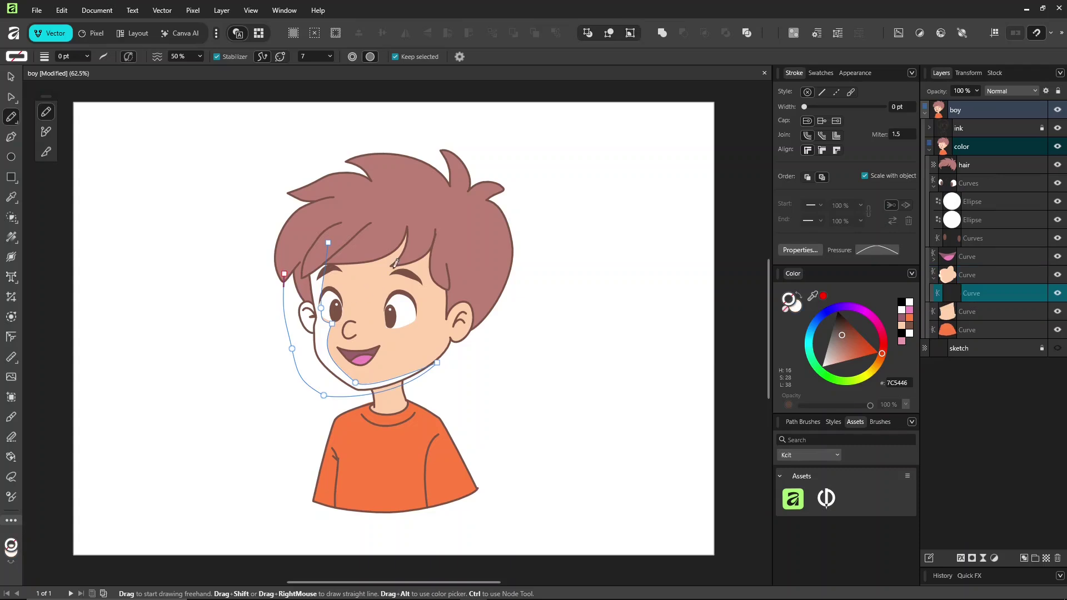
Set the face shadow's blend mode to Multiply and its fill to pale pink-peach FFD1BF
click(1033, 91)
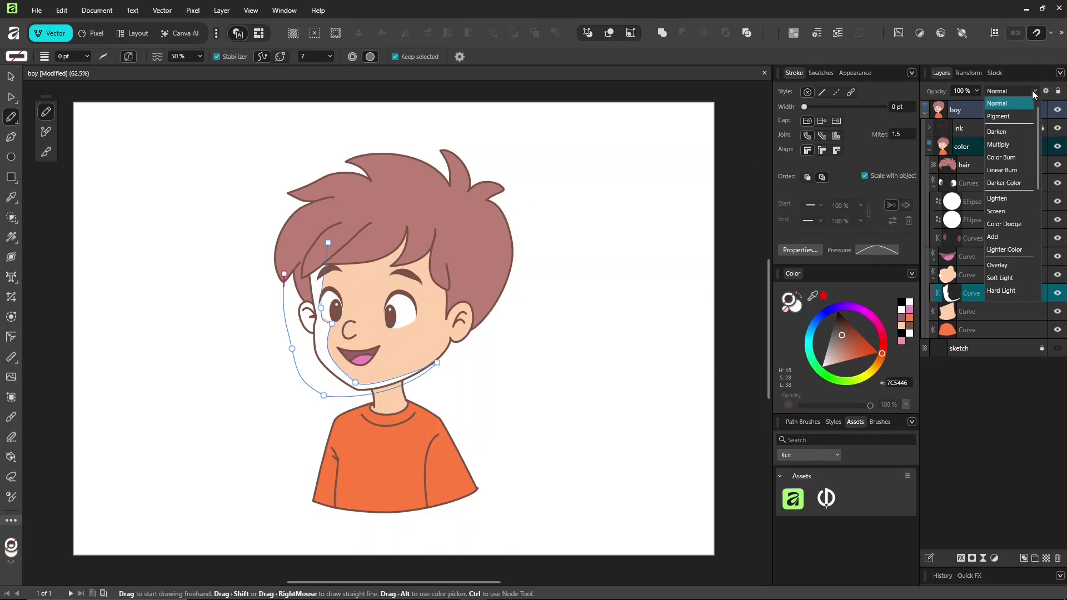
click(1009, 146)
click(832, 360)
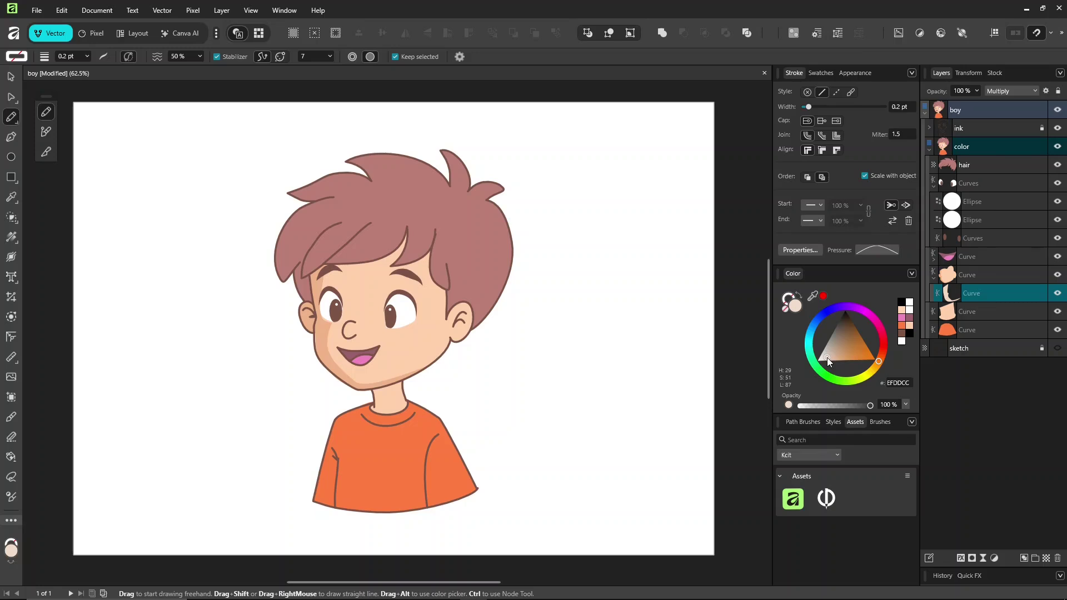
click(882, 355)
Apply a Gaussian Blur layer effect with a 14.9 px radius to the face shadow
click(961, 558)
drag(956, 565, 632, 115)
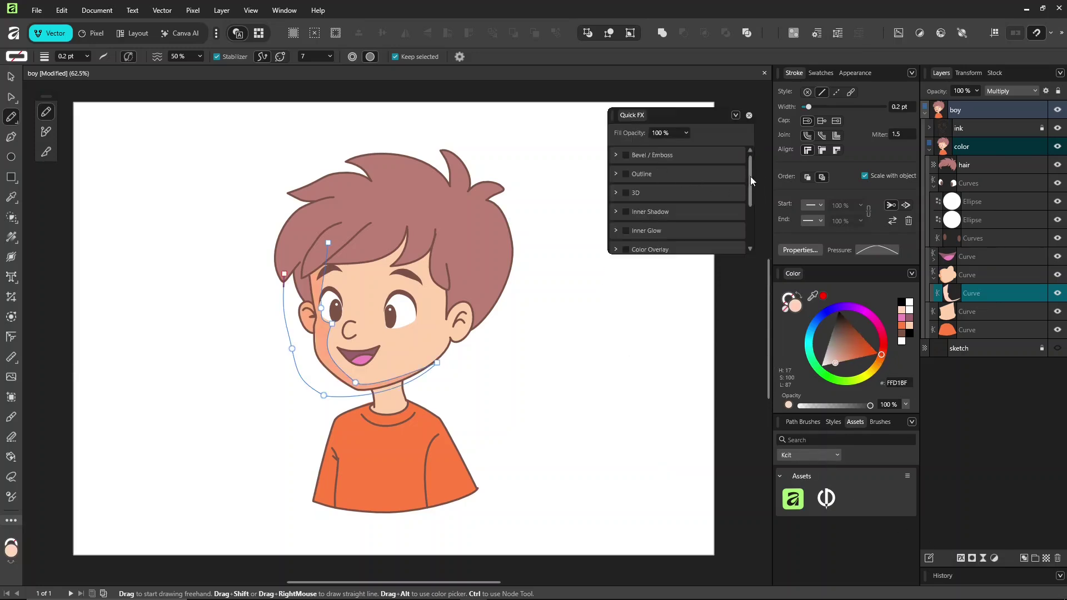
drag(751, 176, 748, 236)
click(626, 246)
drag(646, 230, 667, 230)
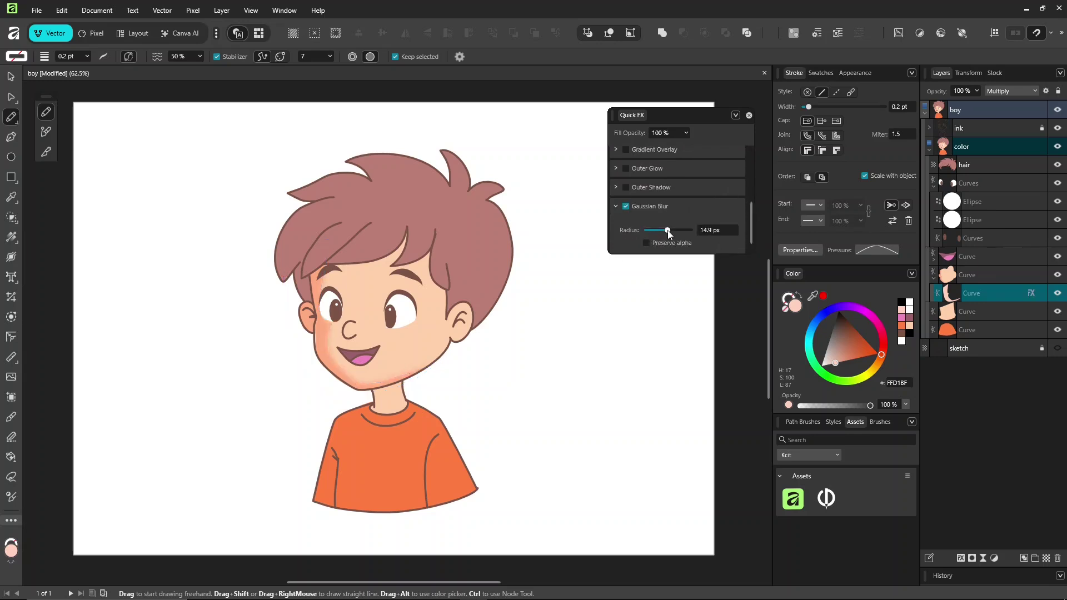
Draw a freehand shadow inside the neck shape, just under the chin, and set its blend mode to Multiply
key(v)
click(512, 366)
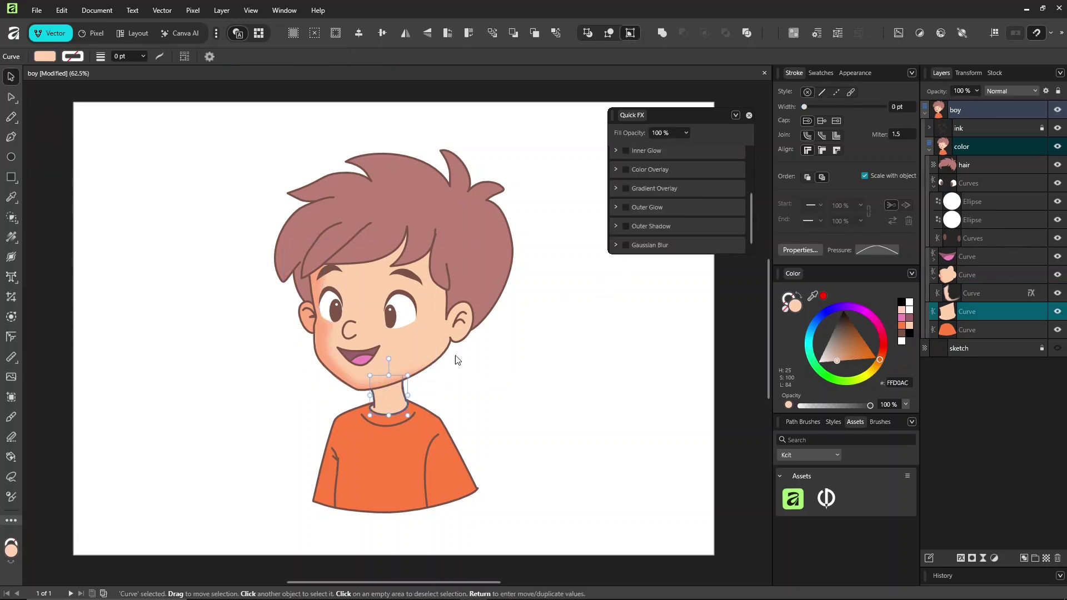
key(n)
mouse_move(356, 377)
mouse_down()
mouse_move(404, 383)
mouse_move(411, 365)
mouse_up()
click(1012, 91)
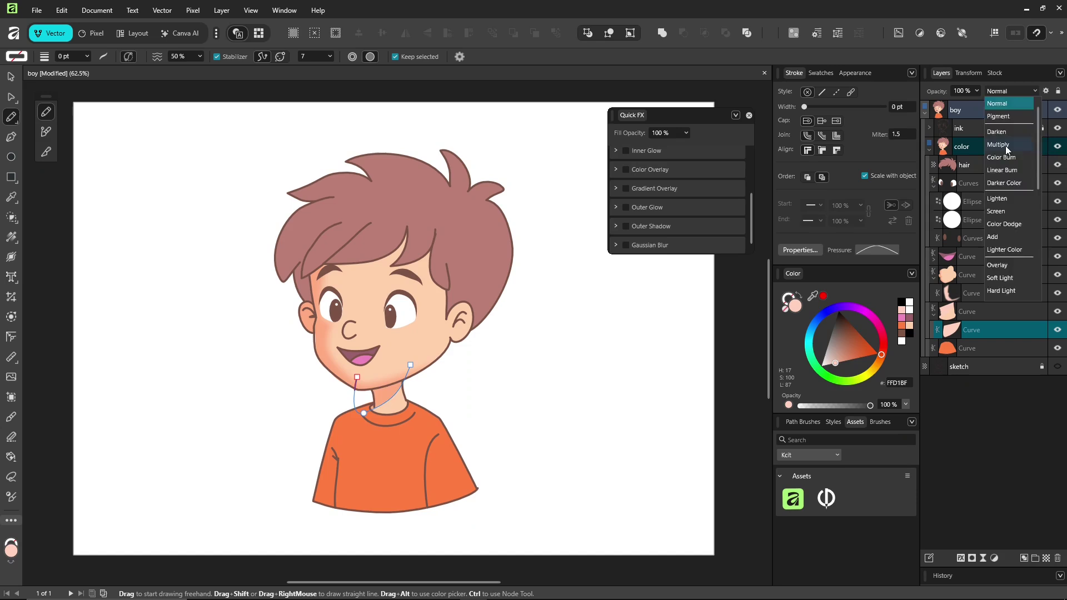
click(1005, 146)
Soften the neck shadow with a Gaussian Blur effect, deselect it and collapse the effects panel
click(615, 245)
drag(750, 220, 750, 236)
drag(648, 230, 664, 231)
key(ctrl+d)
click(637, 115)
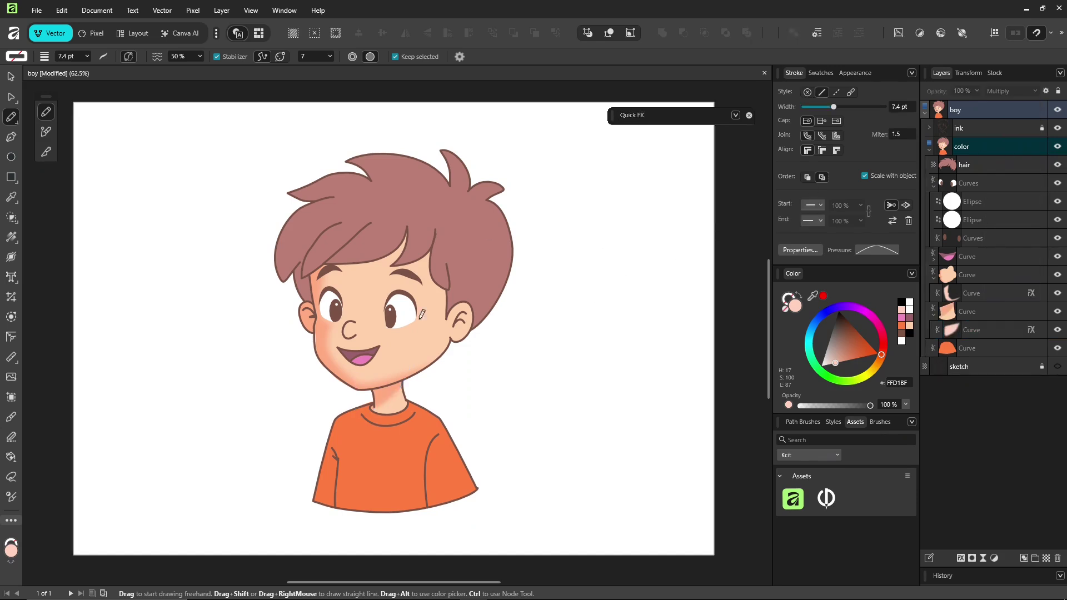
Try a pink FFACBA fill on the face shape, undo the colour change and deselect the face
ctrl+click(425, 334)
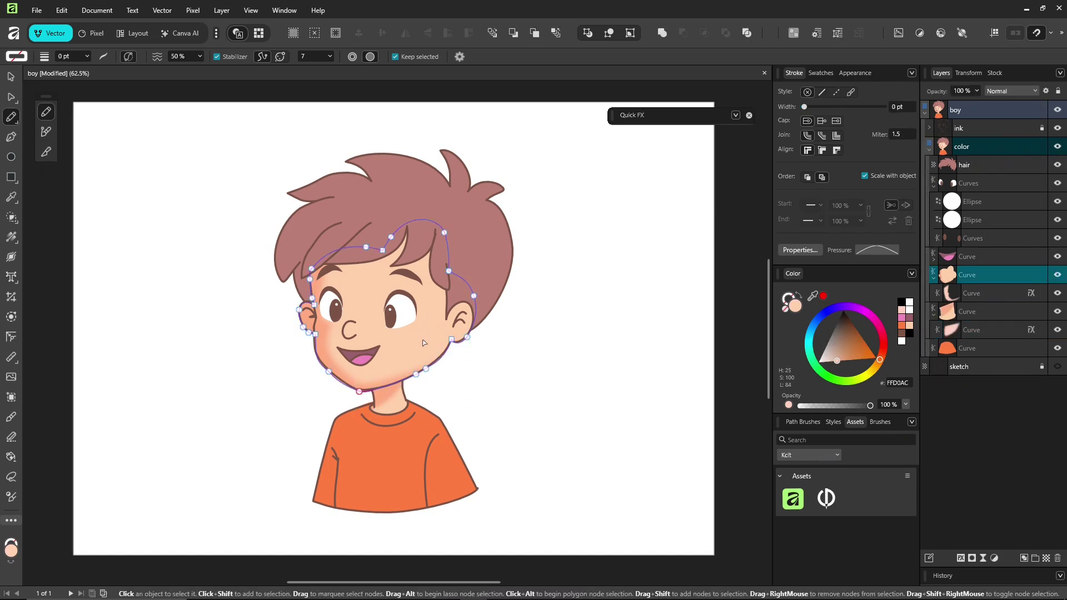
mouse_move(881, 355)
mouse_down()
mouse_move(871, 319)
mouse_move(832, 309)
mouse_move(813, 365)
mouse_move(868, 356)
mouse_move(876, 339)
mouse_up()
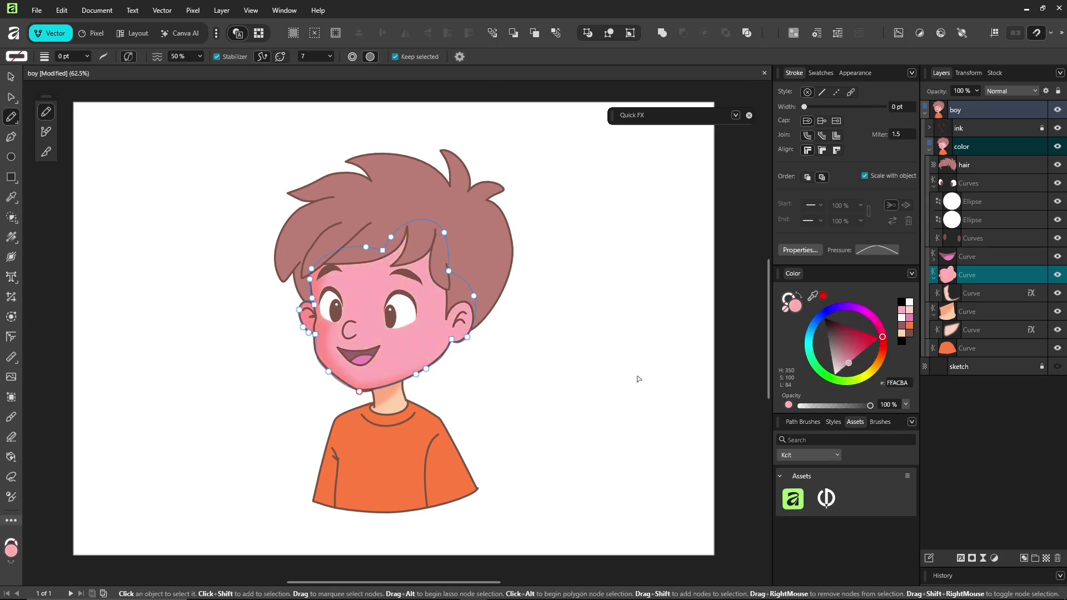
key(ctrl+z)
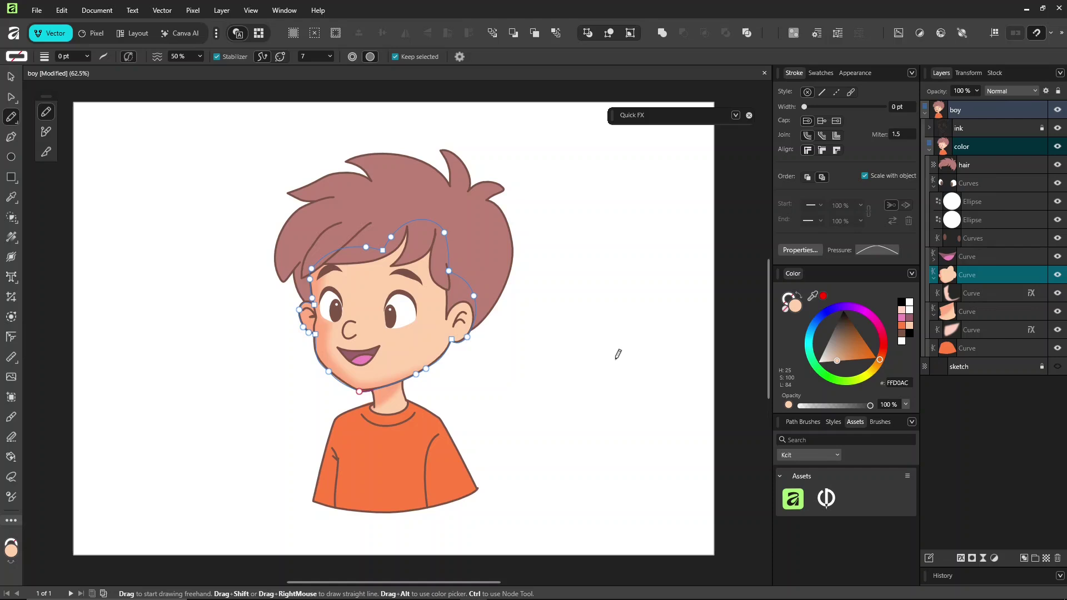
key(ctrl+d)
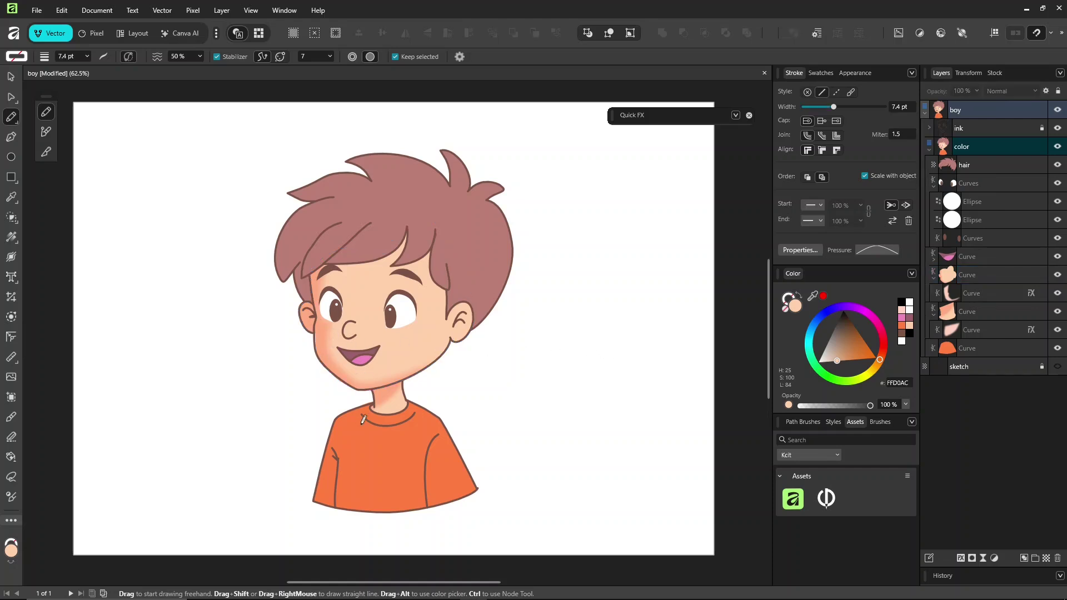
Draw a freehand shadow inside the shirt shape along its left sleeve and collar, and set its blend mode to Multiply
ctrl+click(375, 455)
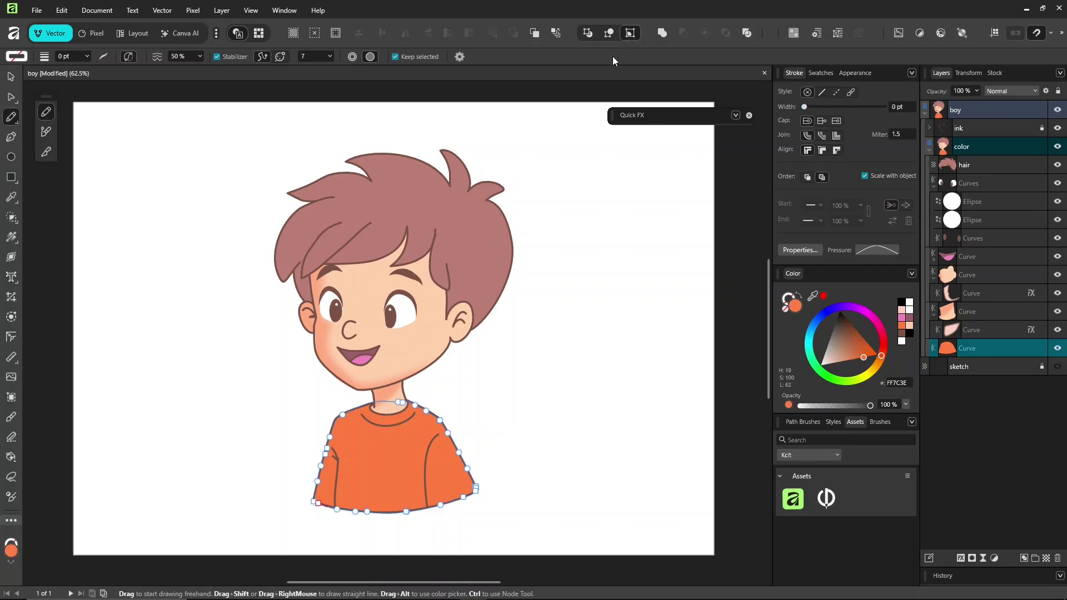
click(128, 57)
mouse_move(412, 396)
mouse_down()
mouse_move(353, 423)
mouse_move(340, 457)
mouse_move(310, 472)
mouse_move(350, 399)
mouse_up()
click(1026, 90)
click(1009, 147)
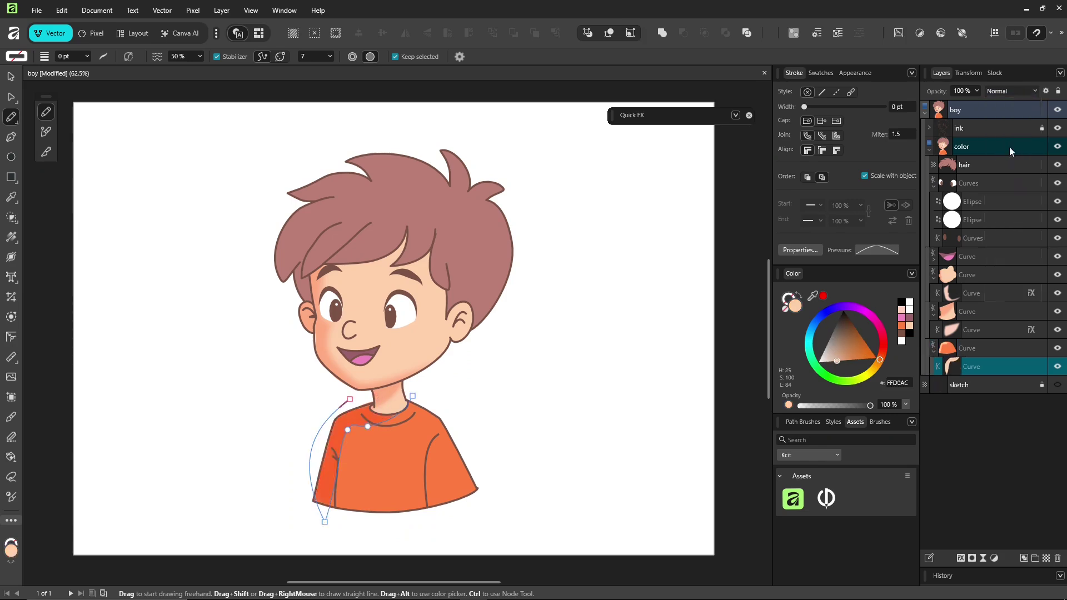
Set the shirt shadow's fill to E7C3A9 and apply a Gaussian Blur effect with a 3.1 px radius
click(841, 357)
drag(842, 356, 835, 355)
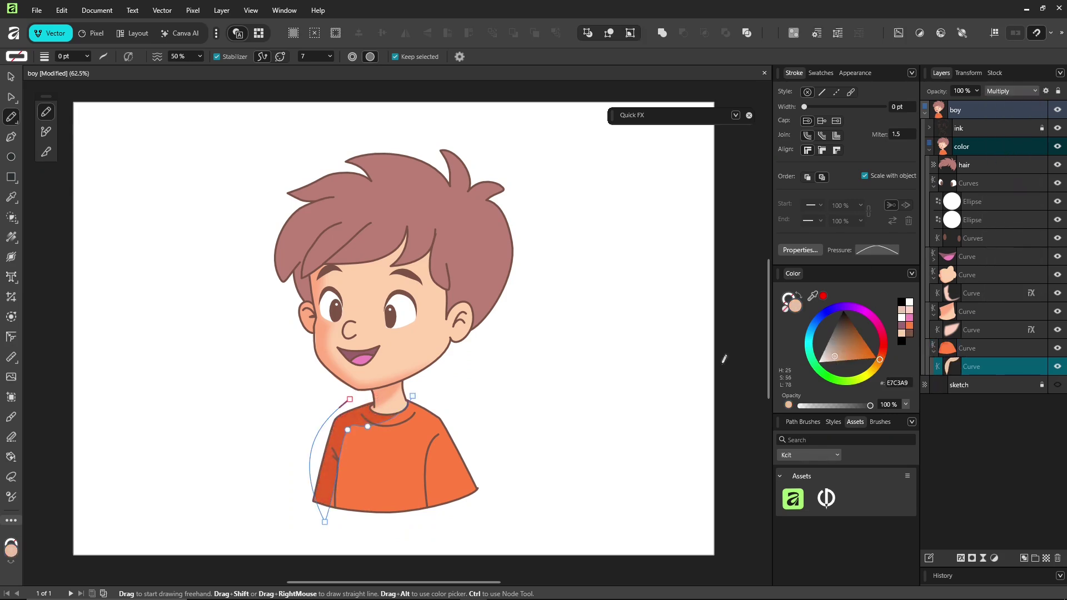
click(636, 121)
drag(751, 213, 751, 233)
drag(646, 231, 658, 232)
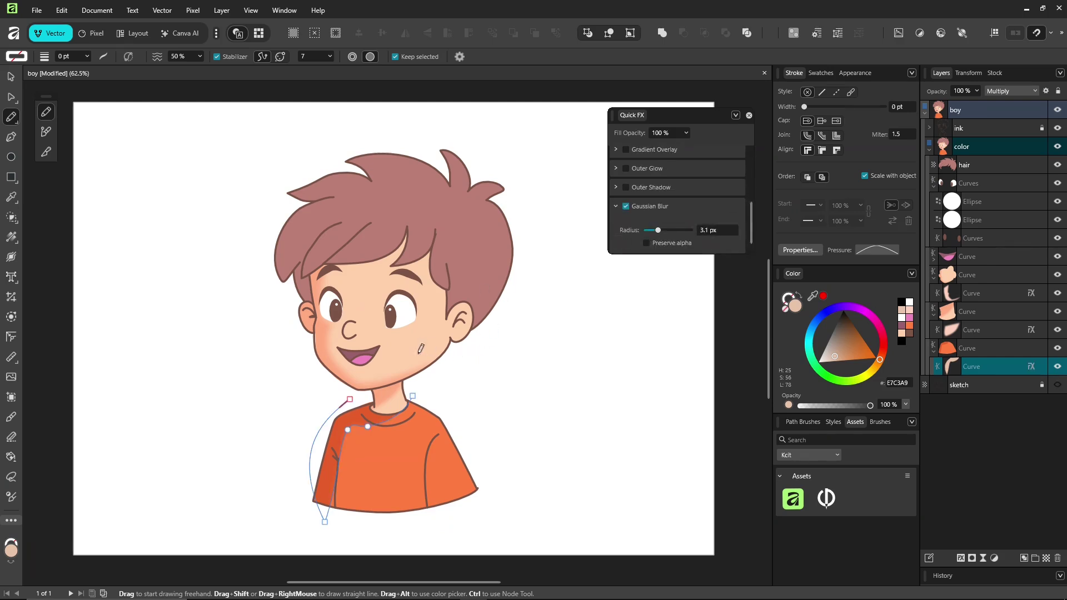
Draw two freehand shadows inside the face shape, under the fringe and beside the right hair lock, and set them to Multiply
key(ctrl)
ctrl+click(324, 337)
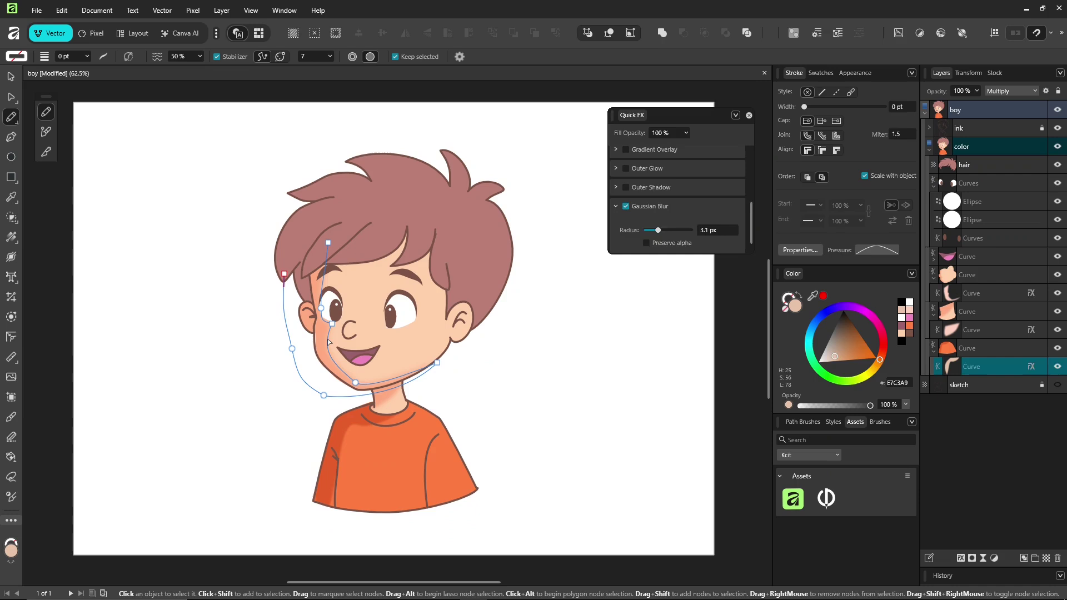
click(302, 281)
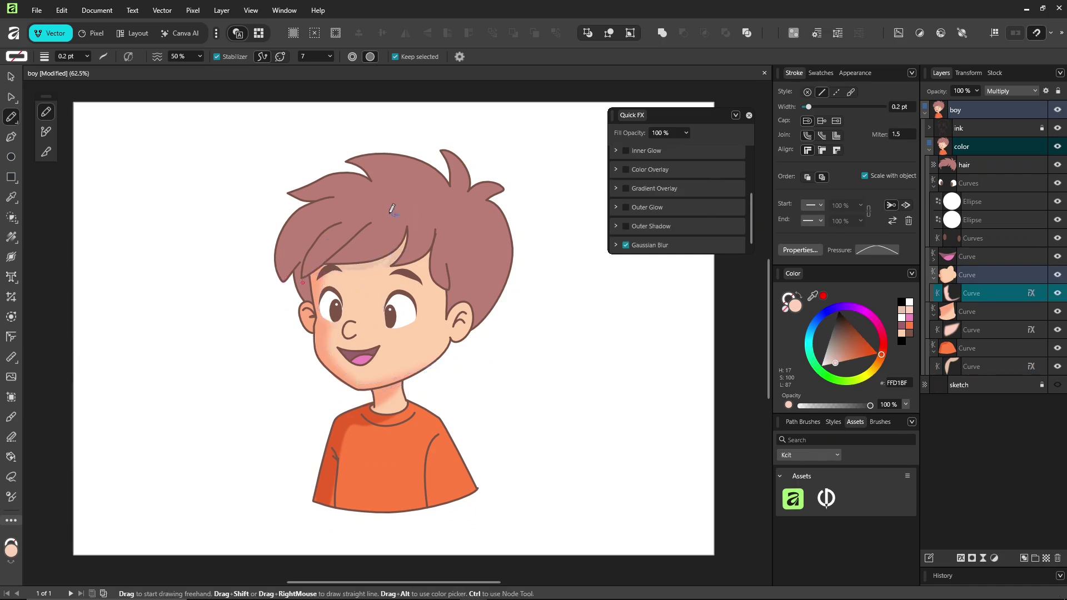
drag(391, 209, 385, 213)
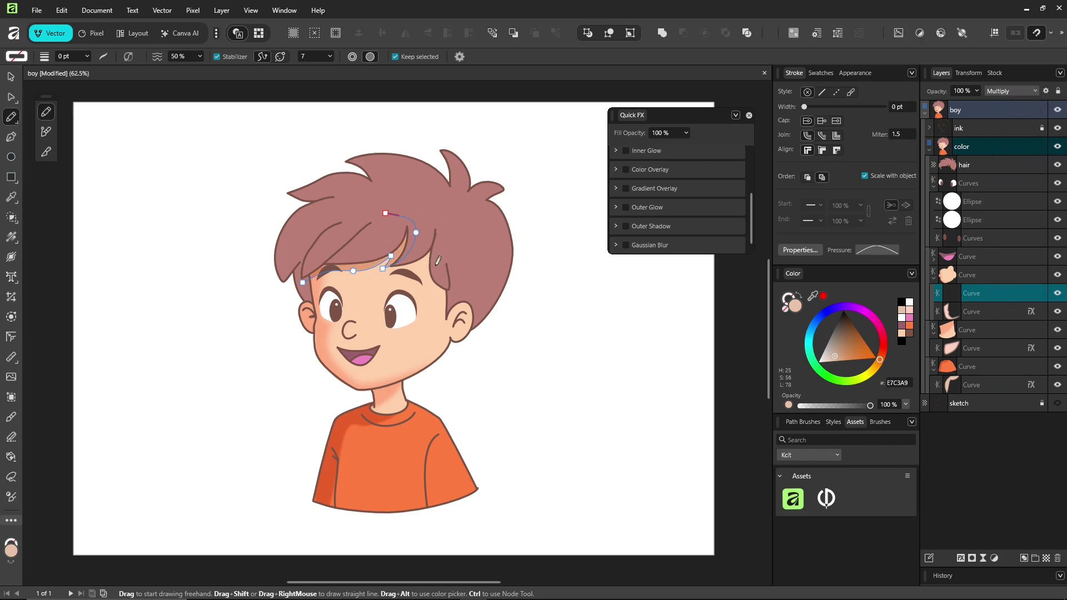
mouse_move(425, 250)
mouse_down()
mouse_move(423, 270)
mouse_move(450, 291)
mouse_move(484, 267)
mouse_up()
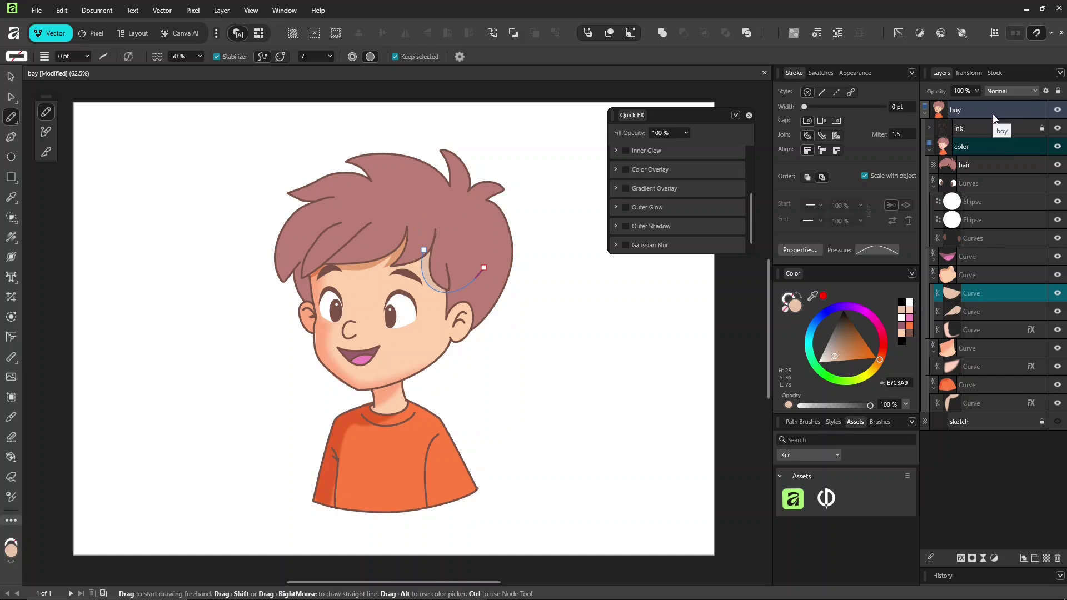
click(1010, 92)
click(1003, 149)
Draw a freehand shadow inside the shirt along the right sleeve crease, set it to Multiply and deselect it
ctrl+click(347, 435)
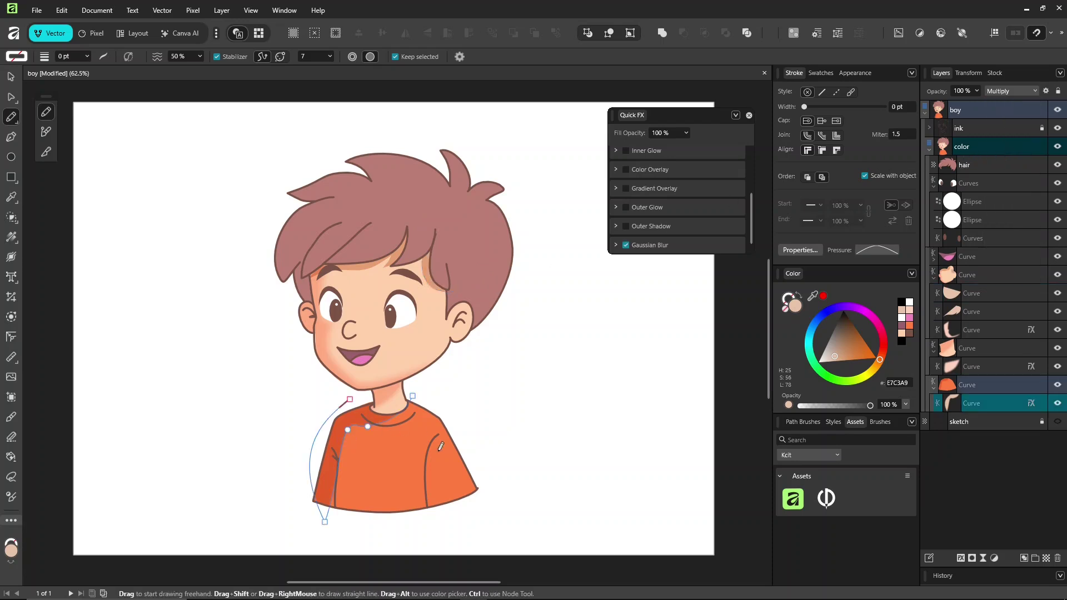
mouse_move(428, 504)
mouse_down()
mouse_move(432, 436)
mouse_move(456, 519)
mouse_up()
click(1028, 92)
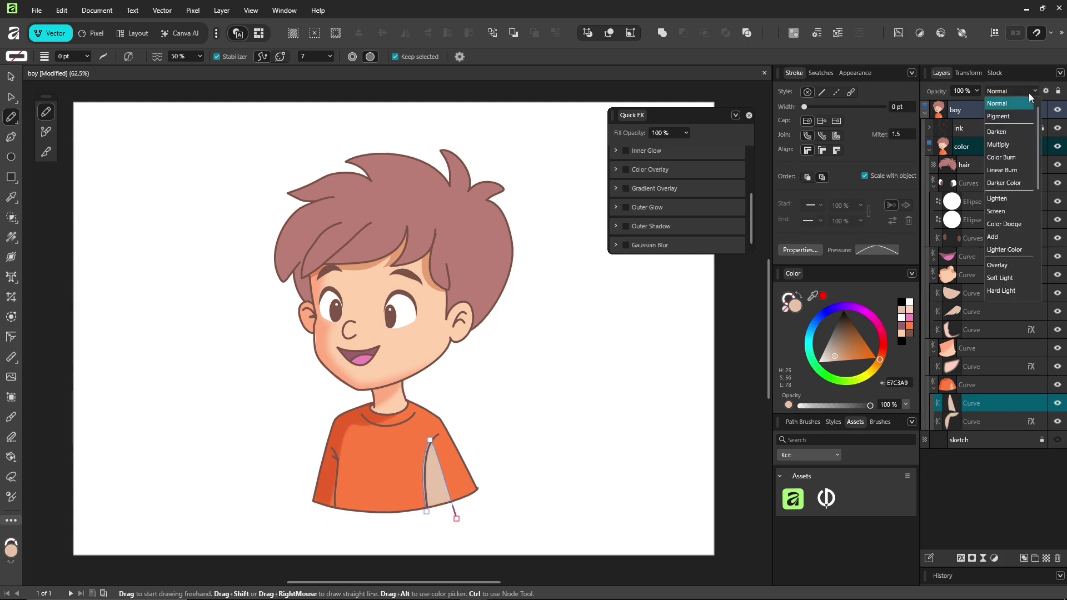
click(1010, 144)
ctrl+click(590, 351)
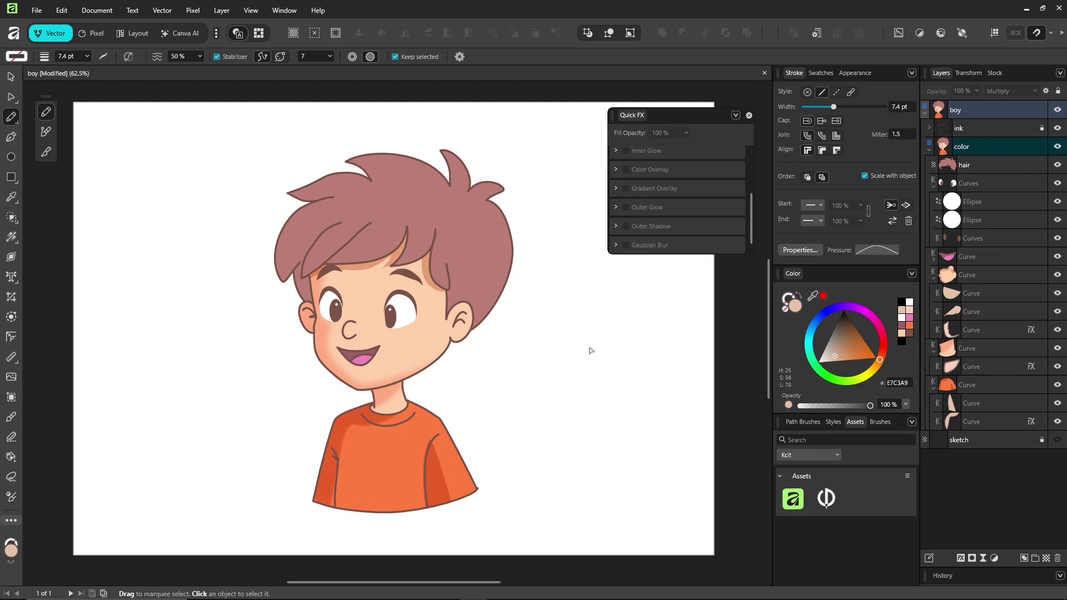
key(alt)
key(Escape)
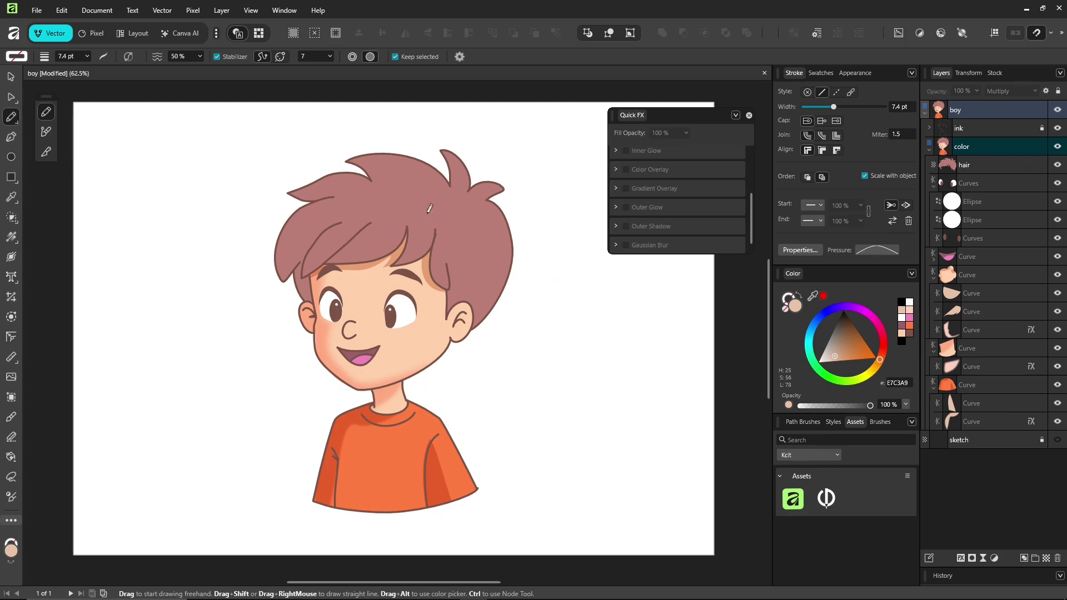
Draw a closed freehand shadow shape inside the hair layer, along the lower strands of the fringe, with the Pencil tool
key(v)
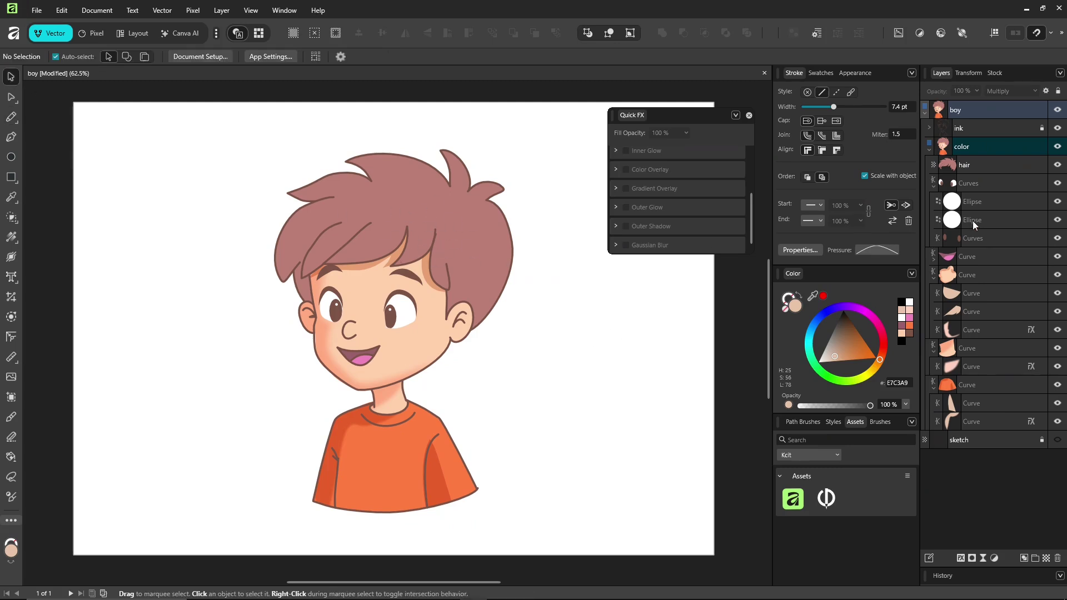
click(467, 272)
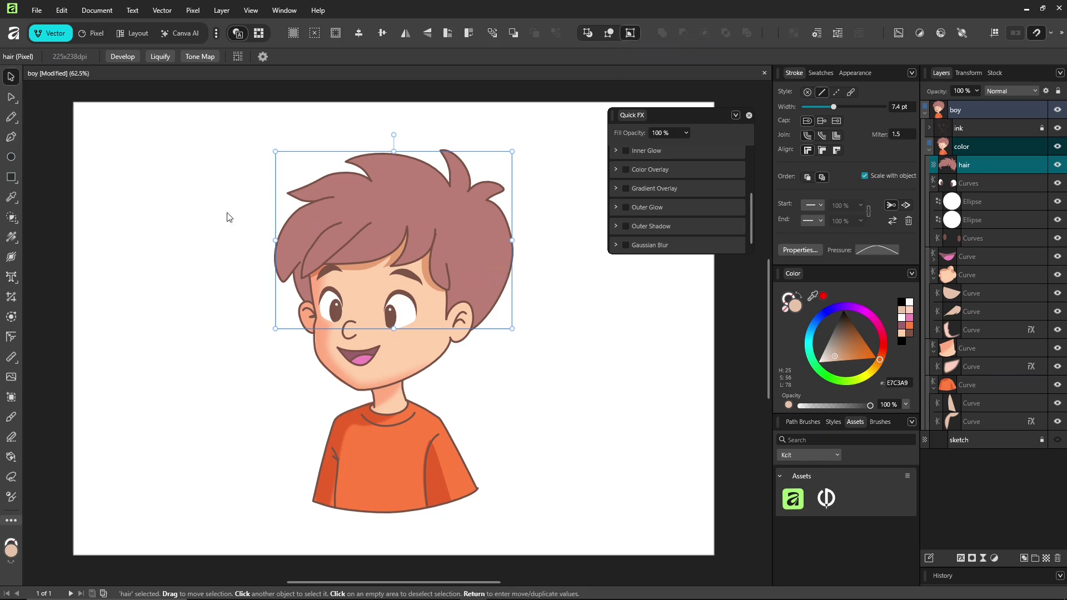
click(12, 118)
mouse_move(272, 219)
mouse_down()
mouse_move(350, 244)
mouse_move(411, 225)
mouse_move(392, 268)
mouse_move(215, 295)
mouse_up()
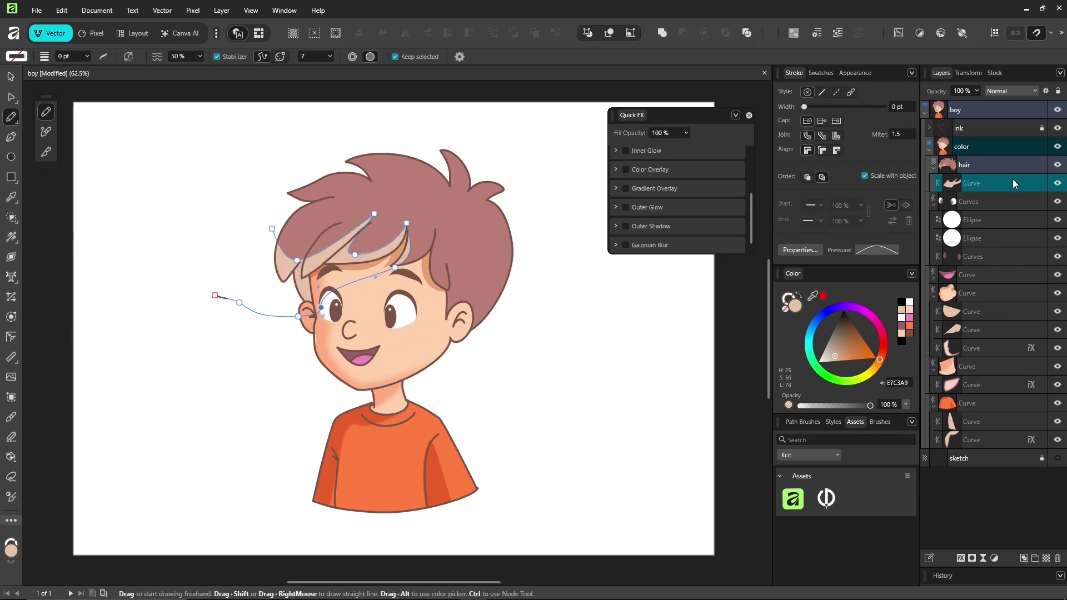
Set the fringe shadow to Multiply, draw another freehand Multiply shadow inside the hair above the nape and ear, and deselect
click(1011, 91)
click(1000, 145)
mouse_move(434, 247)
mouse_down()
mouse_move(503, 305)
mouse_move(417, 290)
mouse_up()
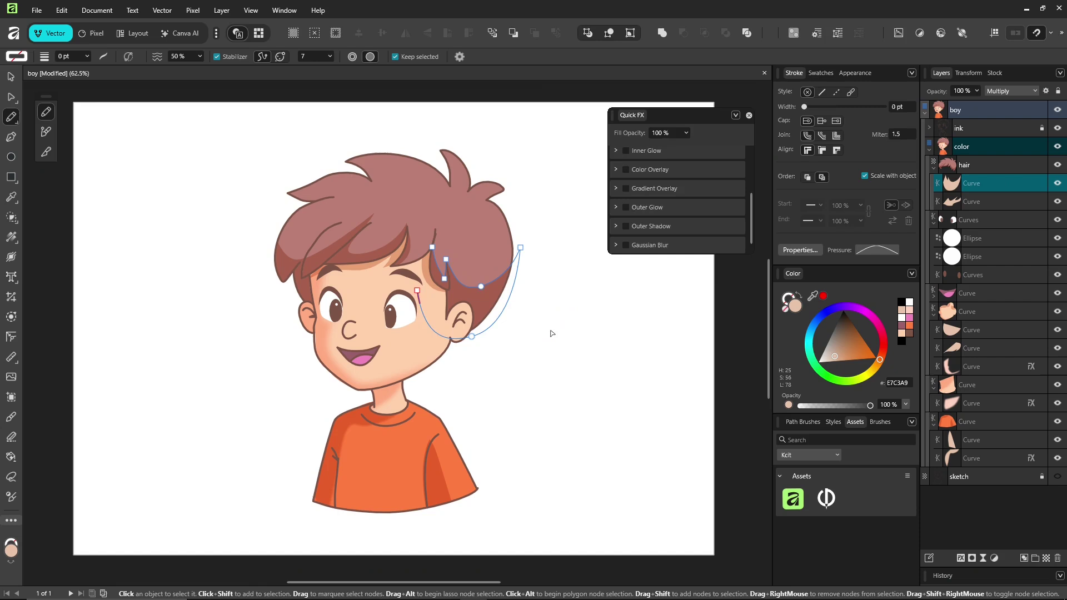
key(ctrl+d)
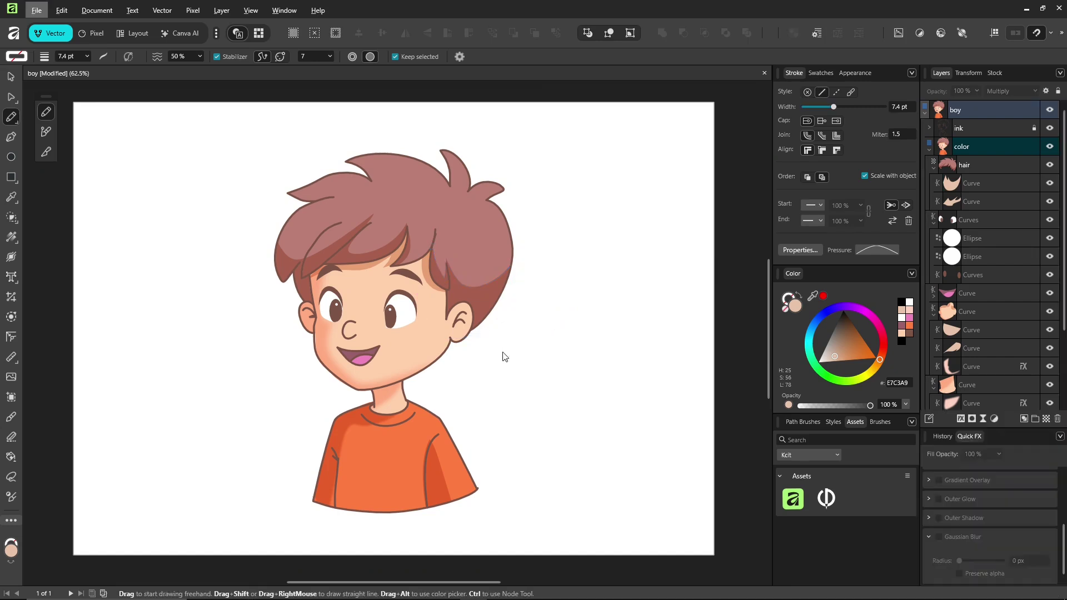
Detach the Styles panel beside the artwork and add a styles category named "For Me"
drag(831, 422, 615, 210)
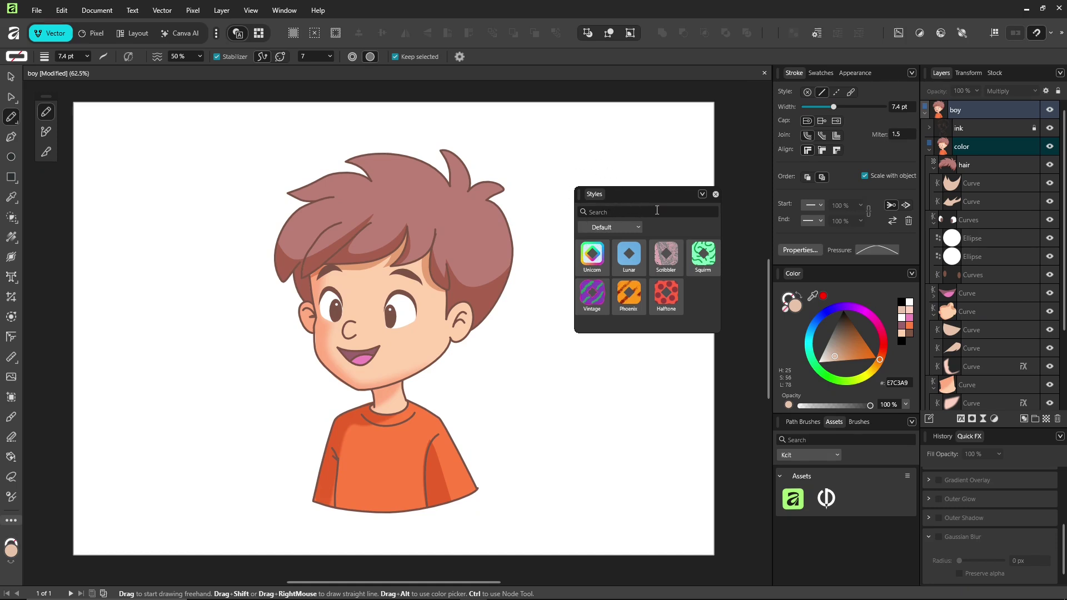
click(702, 194)
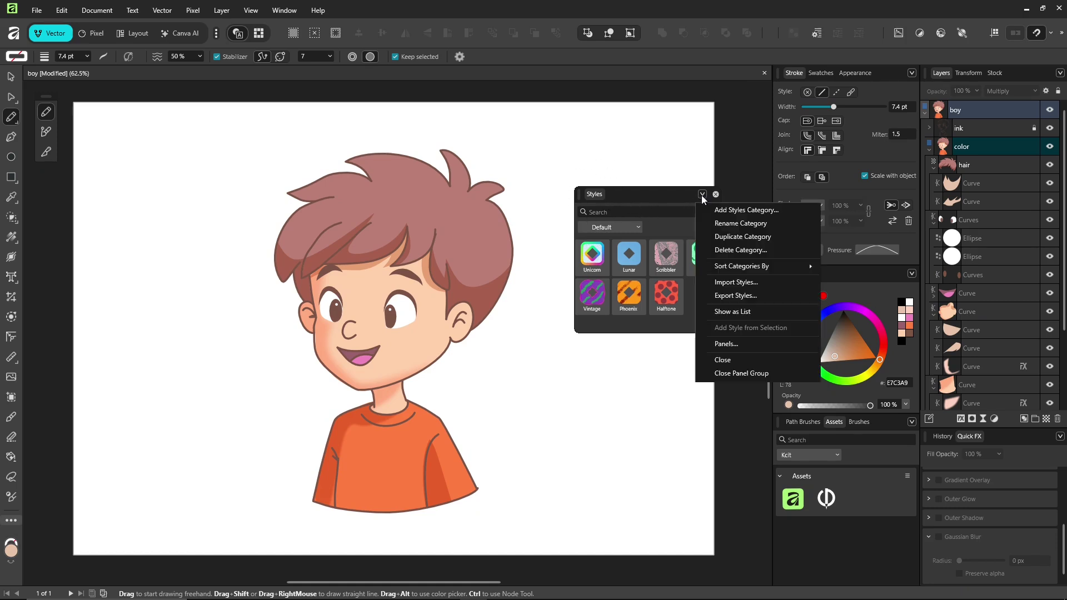
click(726, 211)
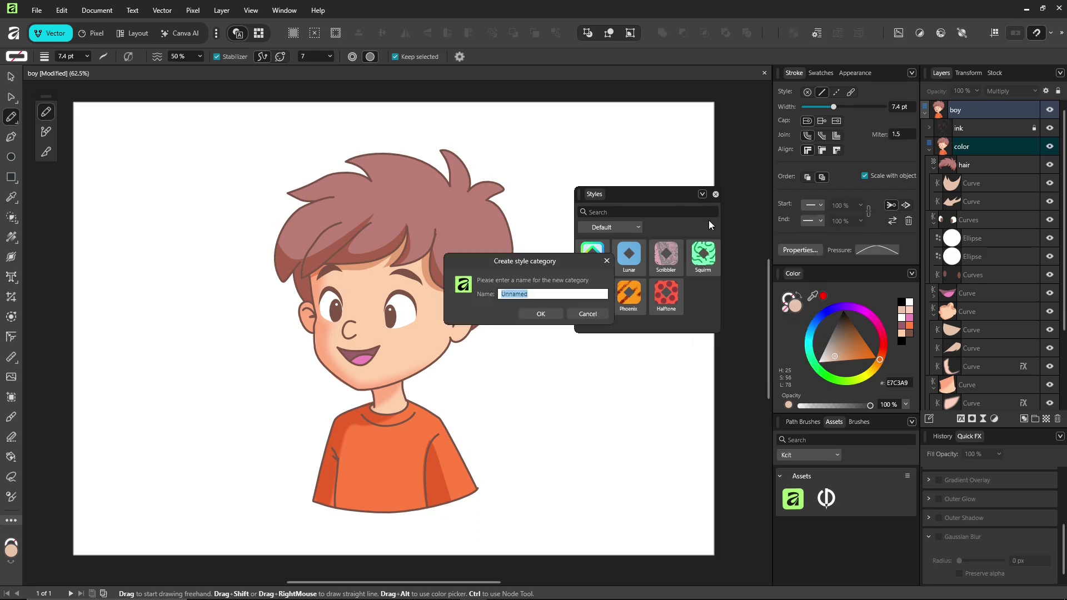
text(For Me)
key(Return)
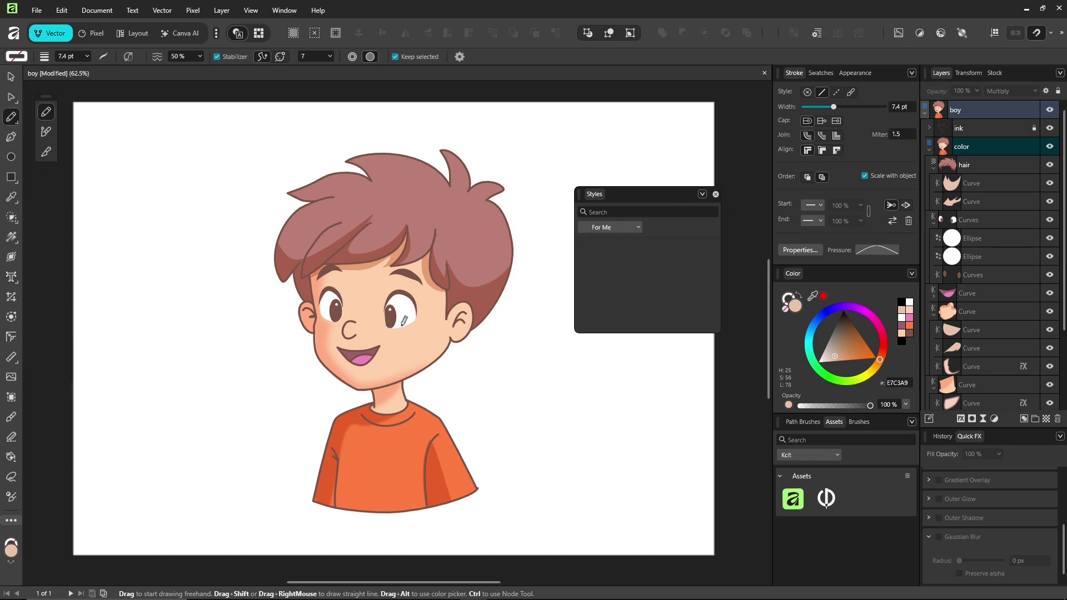
Save the blurred face shadow's appearance as a style in the For Me category, name it "shadow", and deselect
ctrl+click(332, 332)
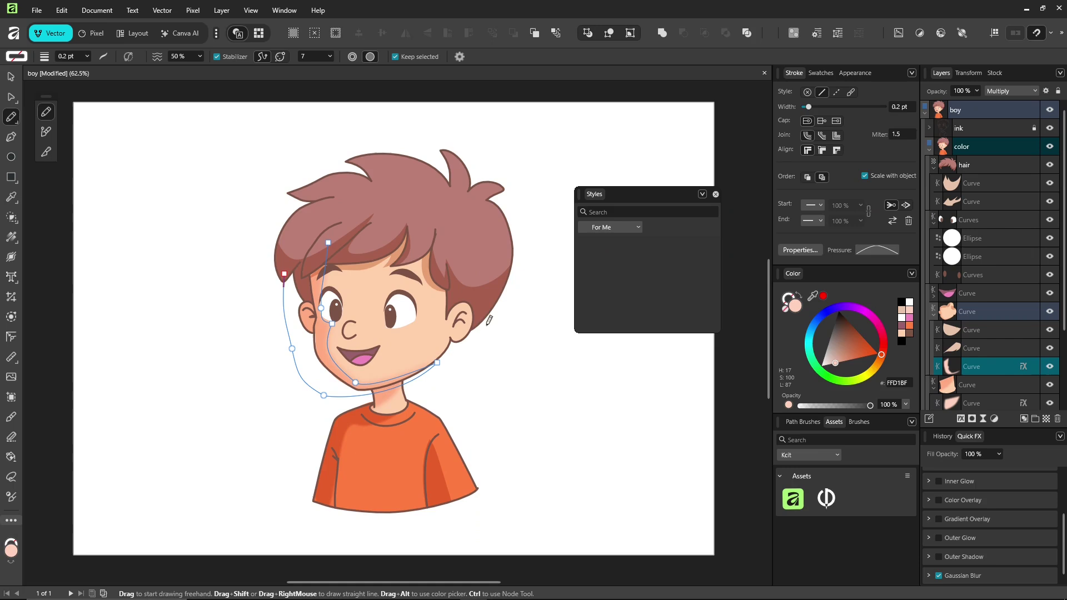
click(702, 194)
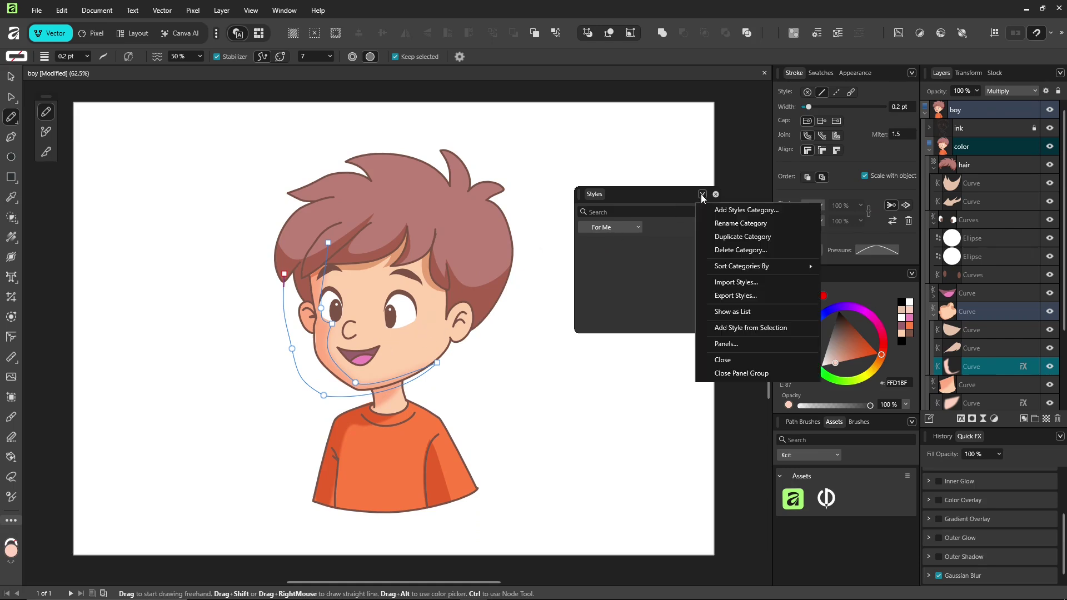
click(765, 327)
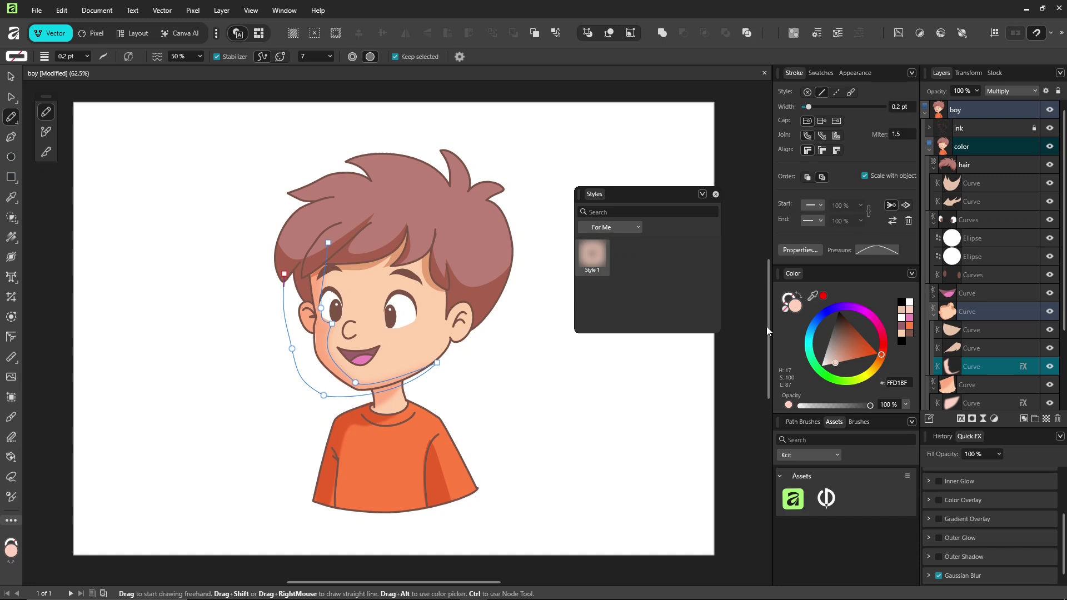
right_click(595, 262)
click(617, 272)
key(ctrl+a)
text(shadow)
key(Return)
key(ctrl+d)
Draw a small freehand shape inside the right ear, apply the shadow style to it and deselect
drag(452, 330, 468, 313)
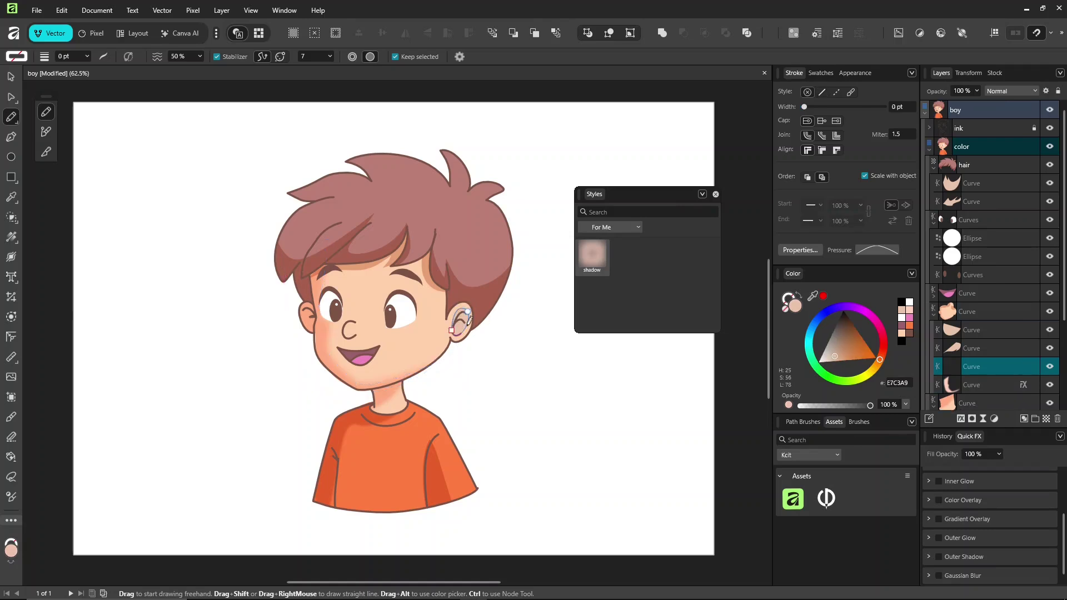
click(589, 262)
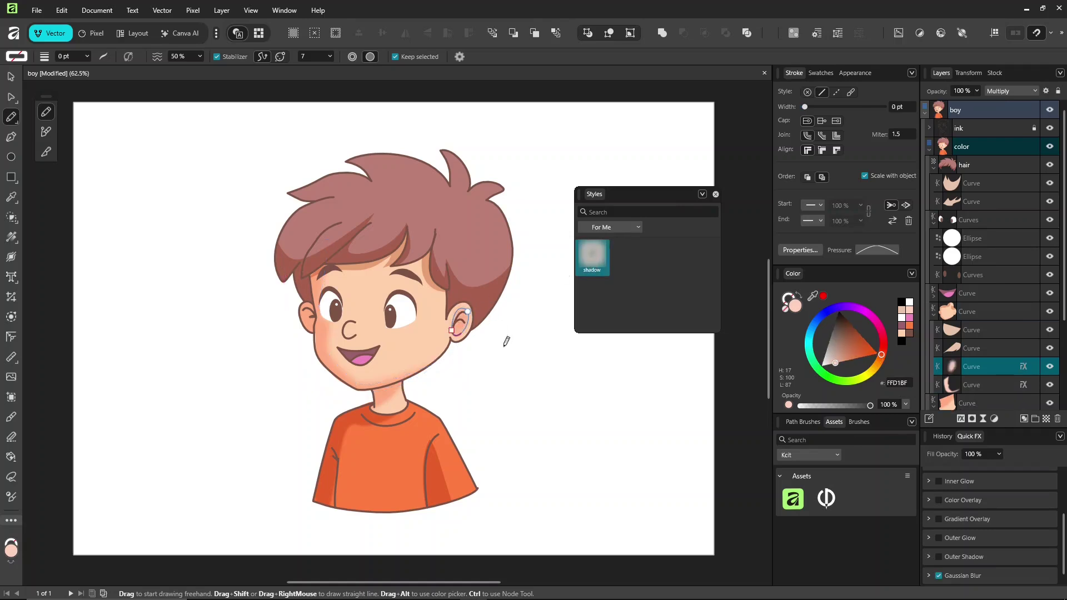
key(ctrl+d)
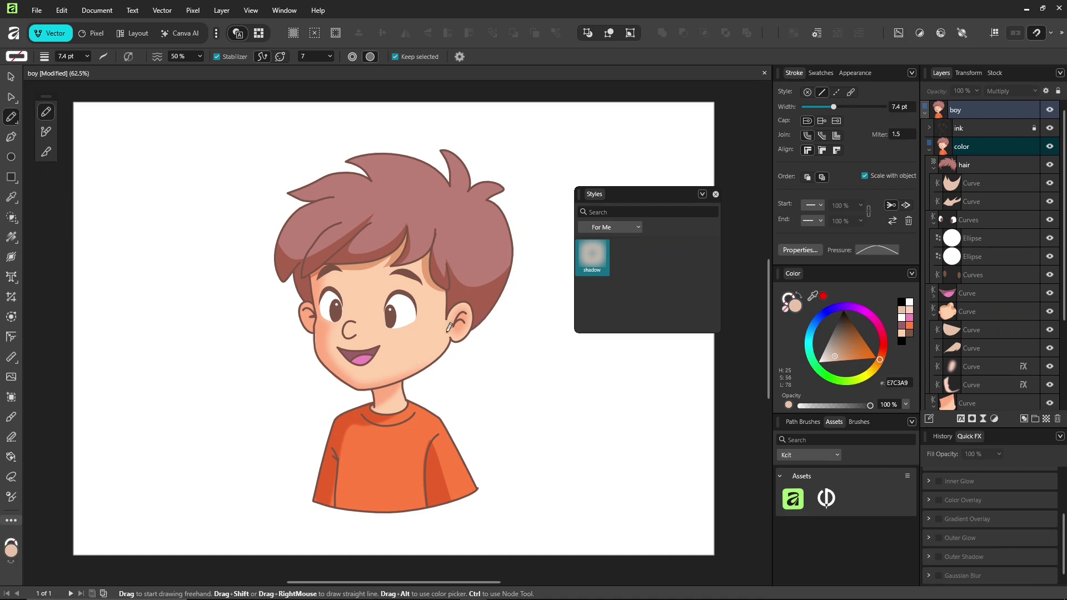
Draw a small circle on the right cheek with the Ellipse tool and apply the shadow style to it
click(11, 157)
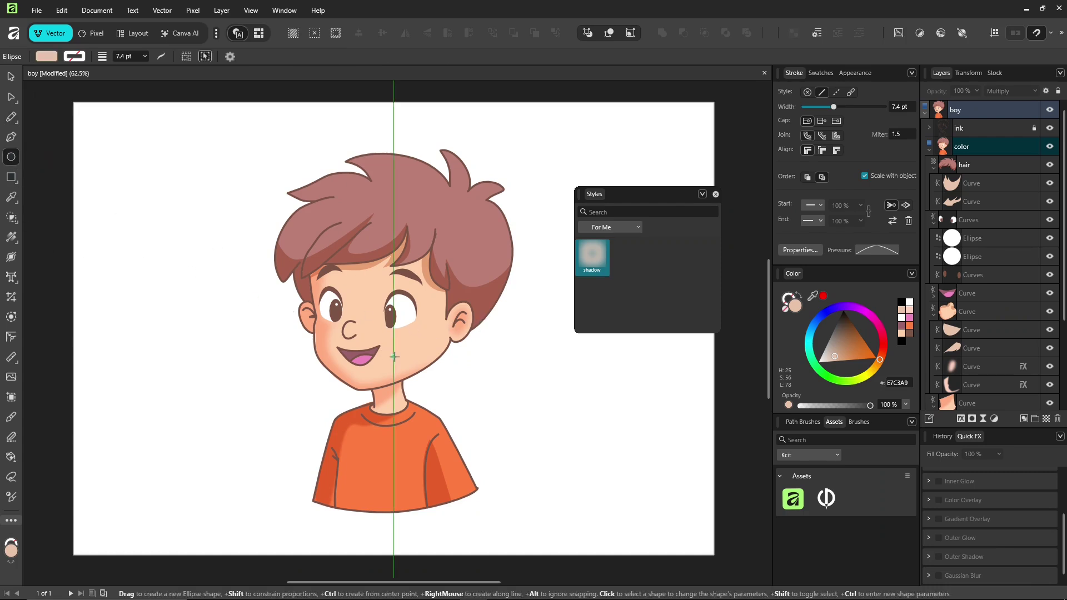
drag(393, 357, 418, 330)
key(v)
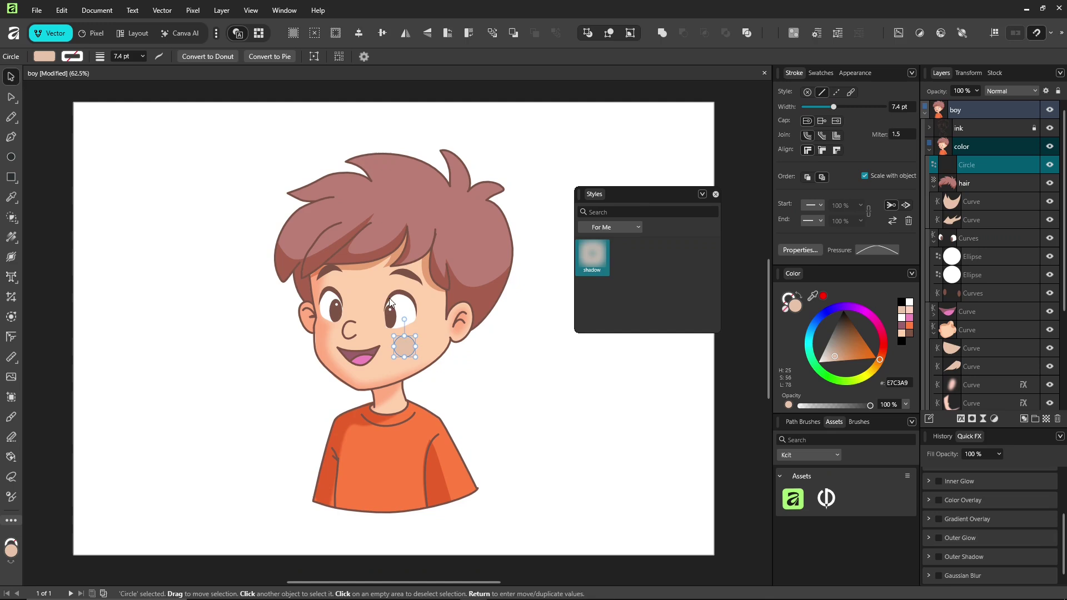
click(593, 256)
Set the cheek circle's fill to FDA78F and its Gaussian Blur radius to 36.6 px, then deselect it
drag(879, 359, 843, 361)
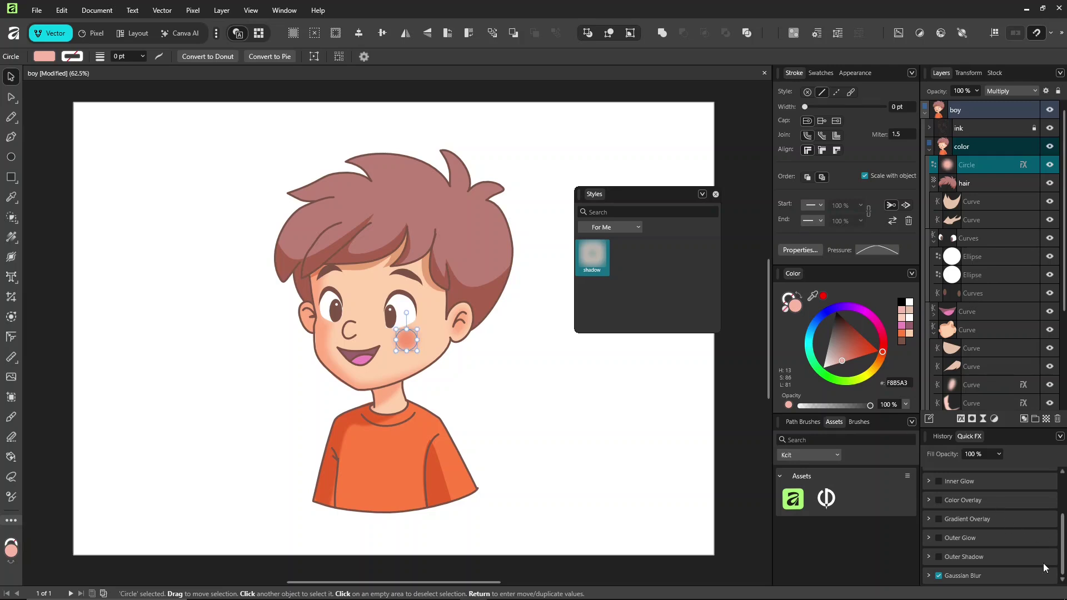
click(1015, 578)
drag(1062, 545, 1062, 566)
drag(979, 561, 991, 561)
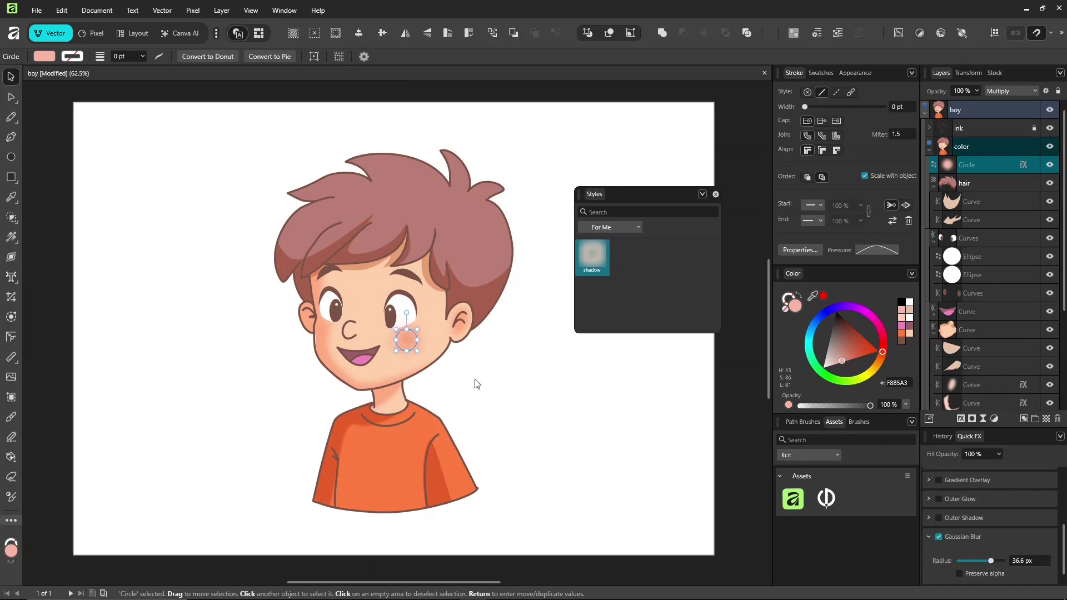
drag(842, 361, 847, 360)
click(512, 403)
key(alt)
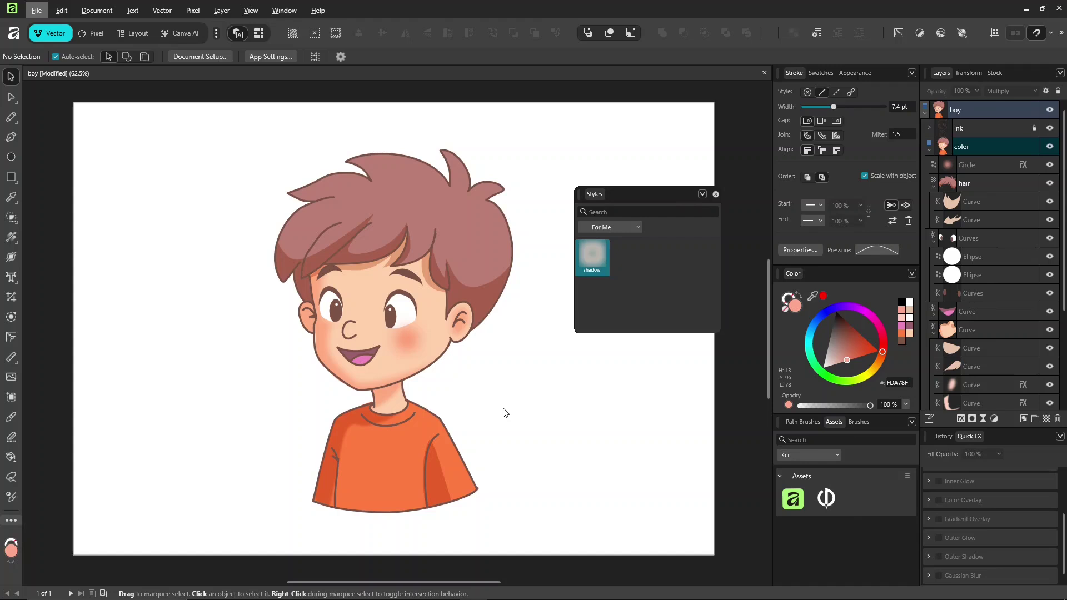
Draw a small ellipse on the left cheek, paste the right cheek blush's style onto it and deselect
click(11, 156)
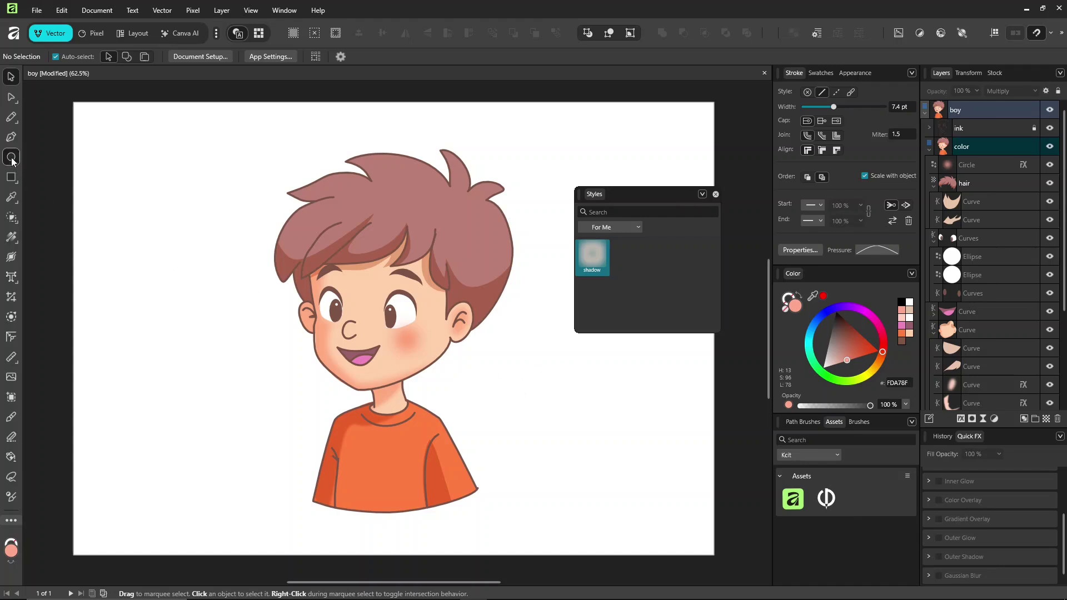
drag(317, 345, 334, 322)
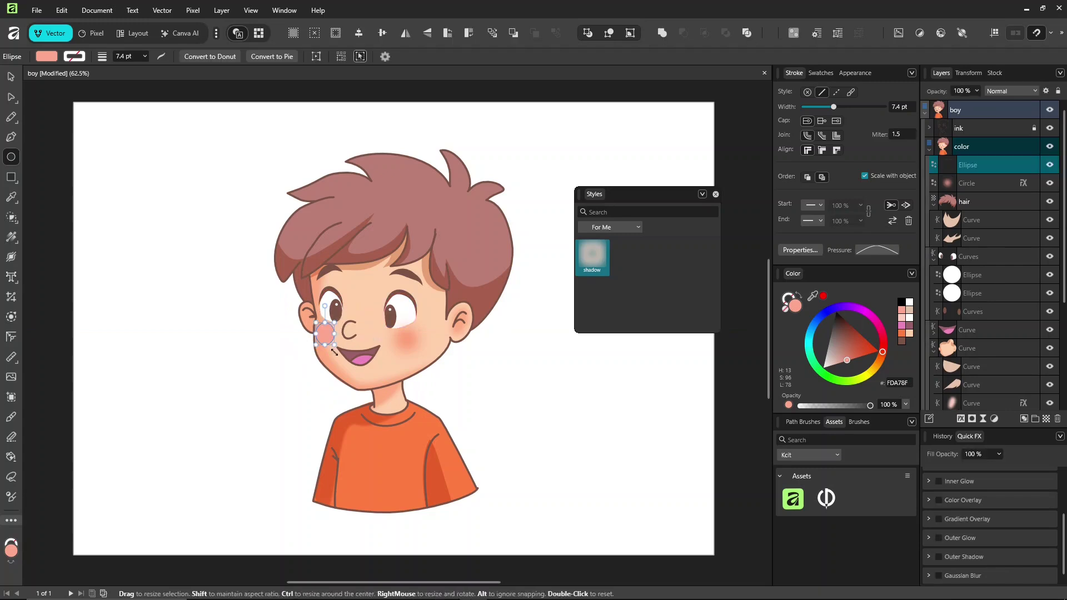
click(406, 342)
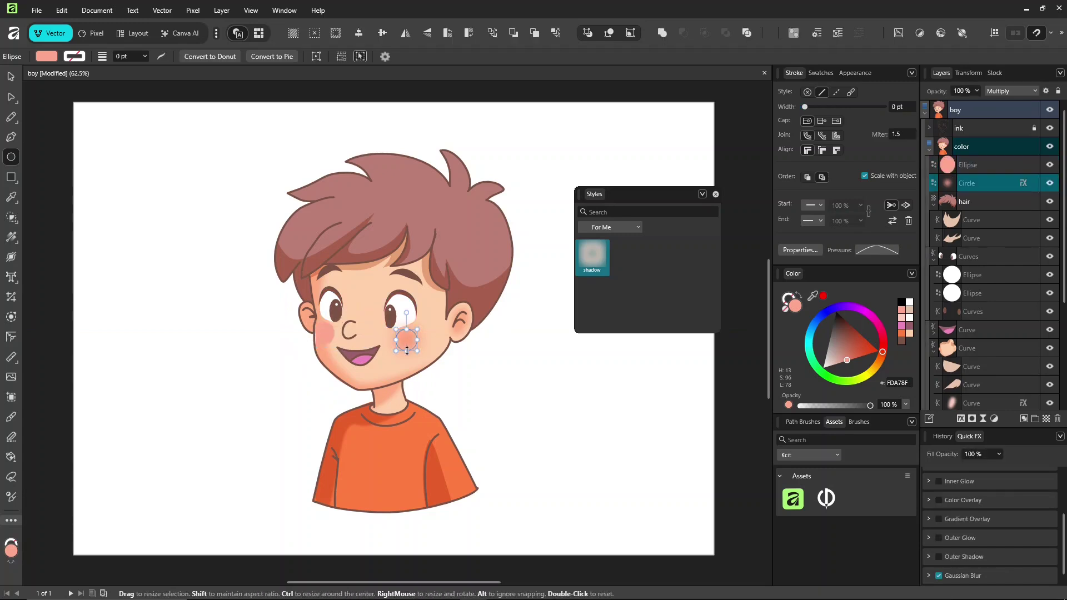
click(326, 334)
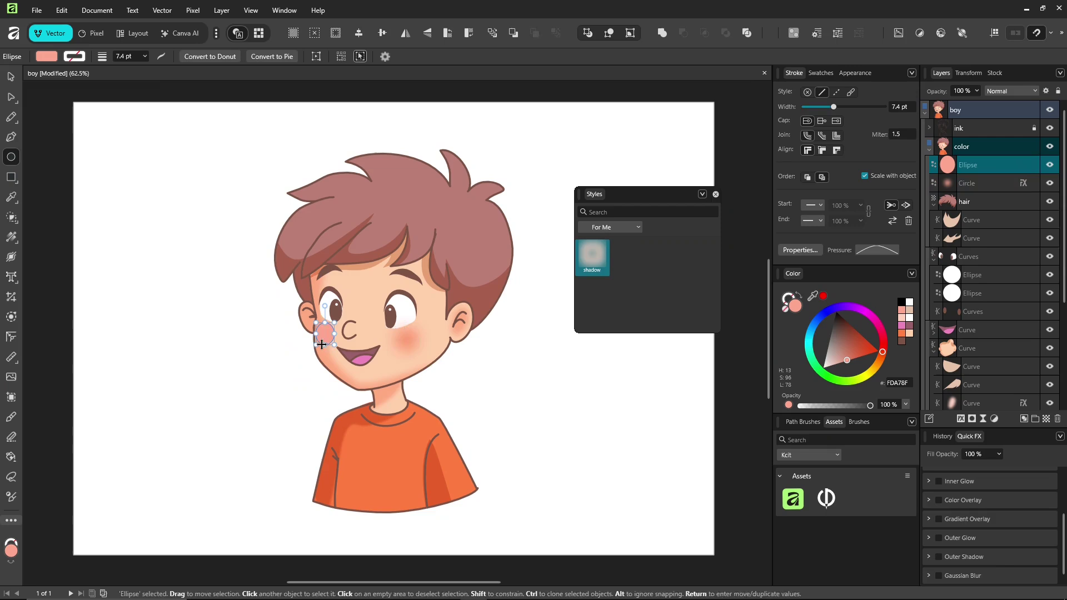
click(61, 11)
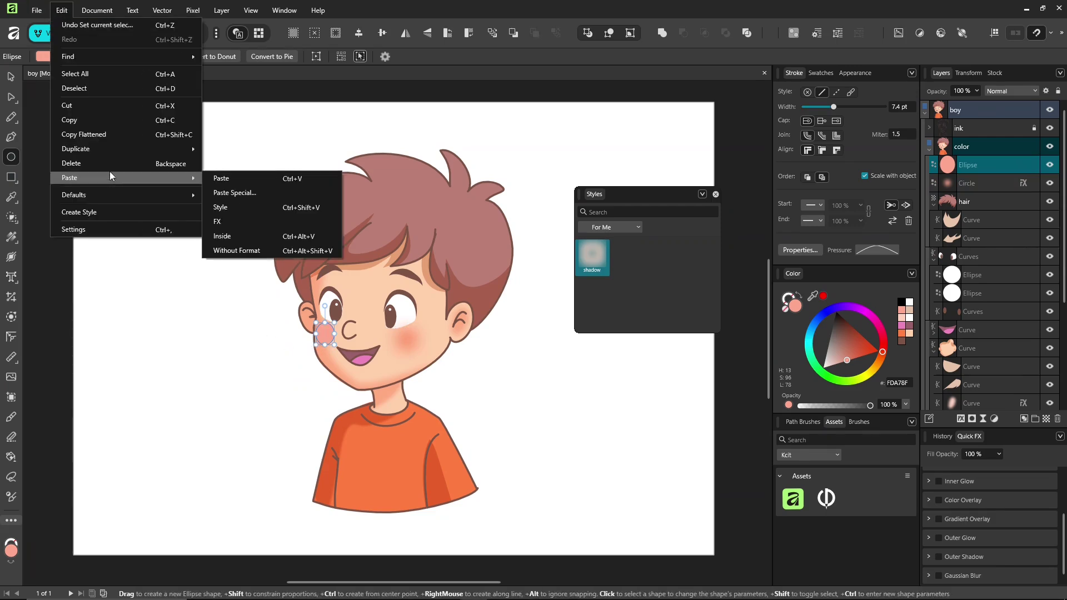
mouse_move(155, 178)
click(267, 207)
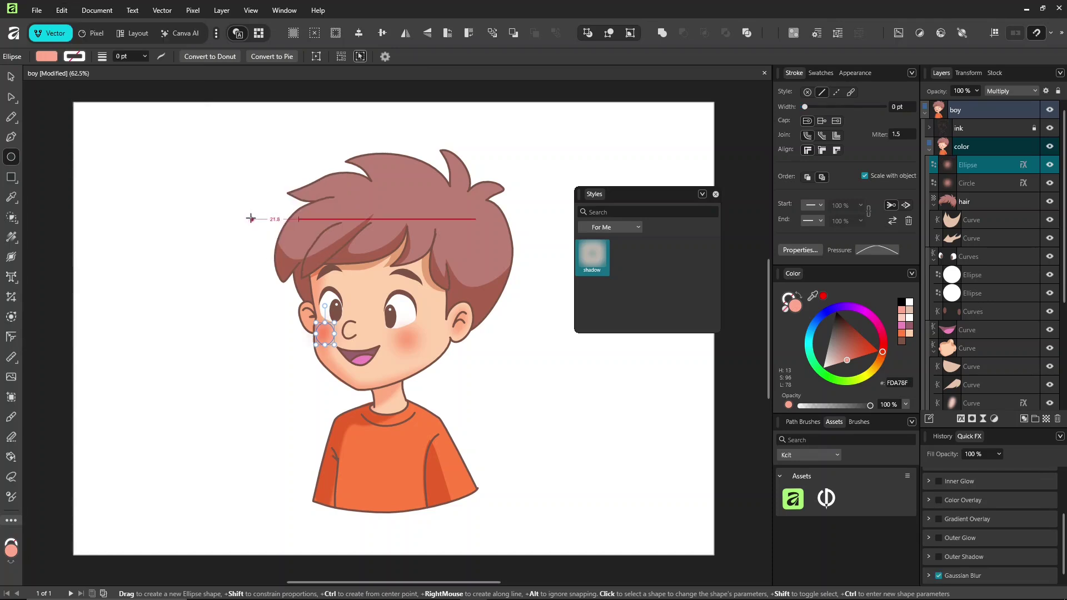
click(10, 78)
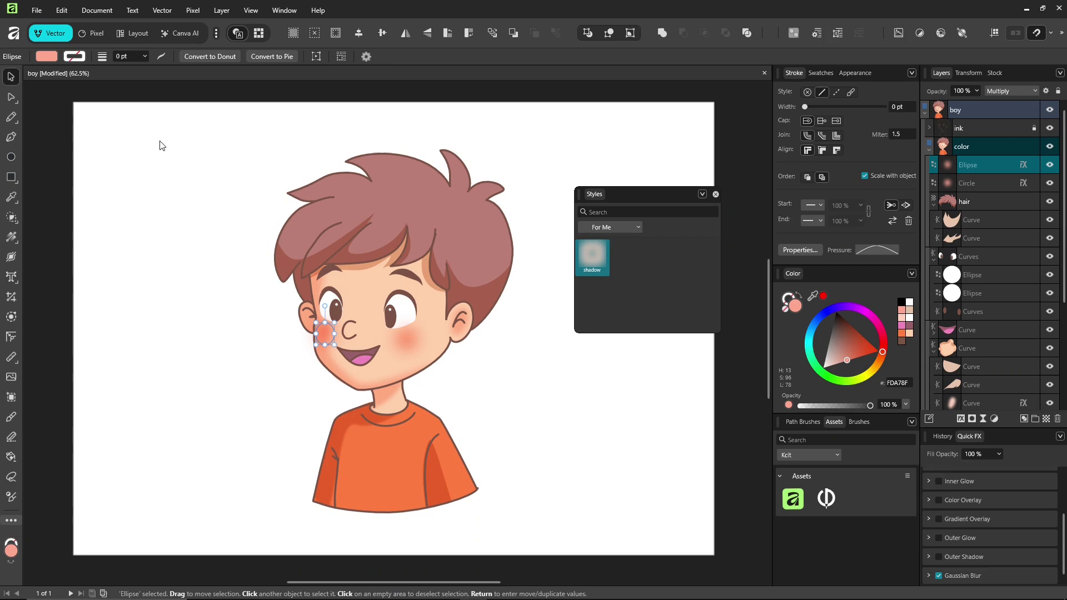
click(511, 379)
key(alt)
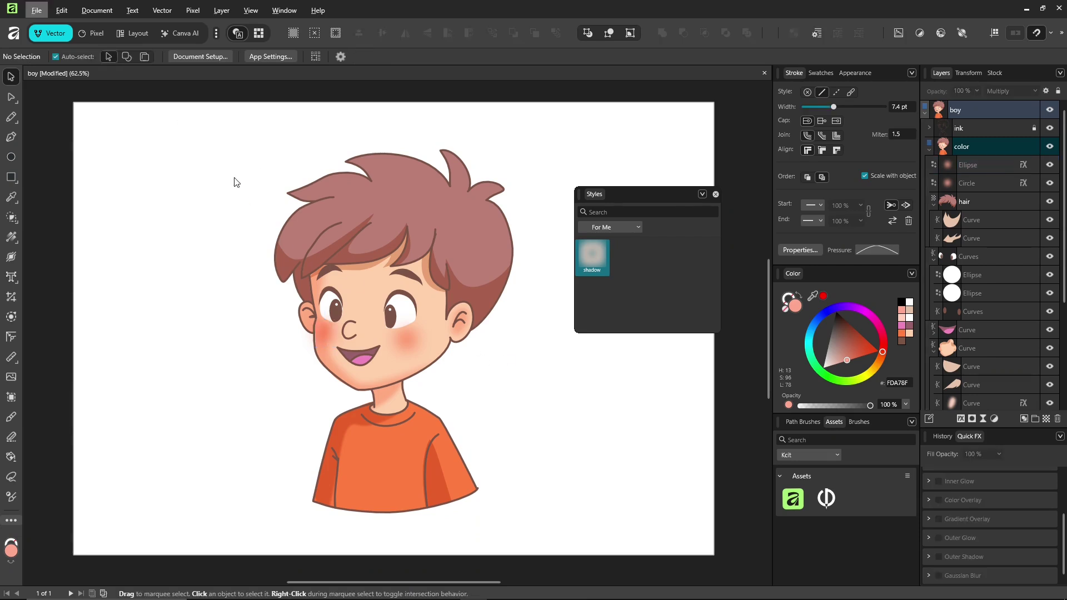
Draw a freehand shape over the nose, copy the cheek blush onto it with the Style Picker, and set its fill to F98C6E
click(11, 118)
mouse_move(338, 338)
mouse_down()
mouse_move(358, 317)
mouse_move(340, 340)
mouse_move(376, 335)
mouse_move(346, 321)
mouse_up()
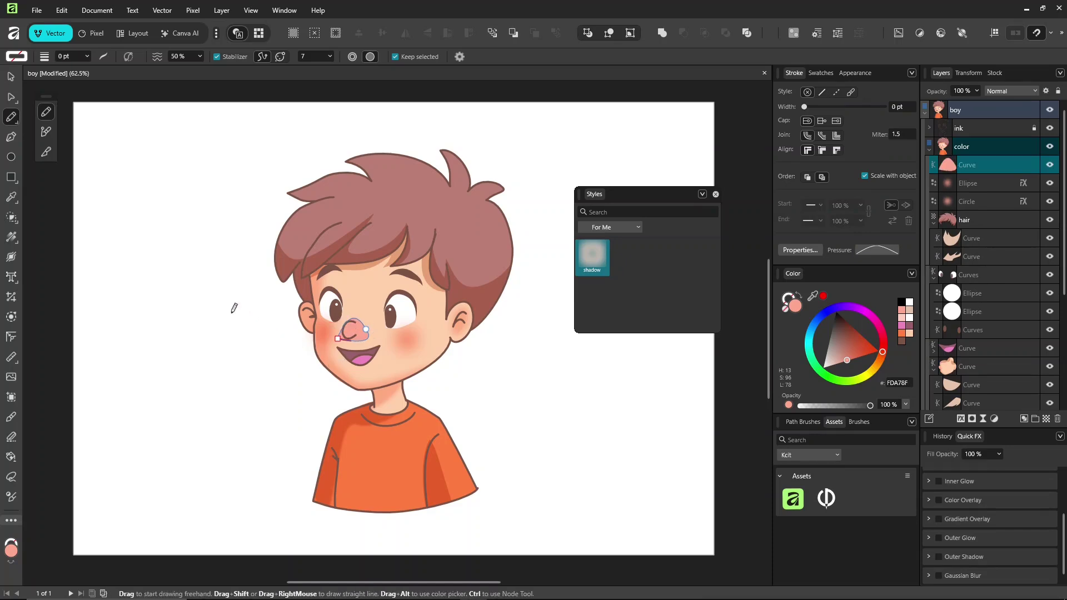
click(10, 198)
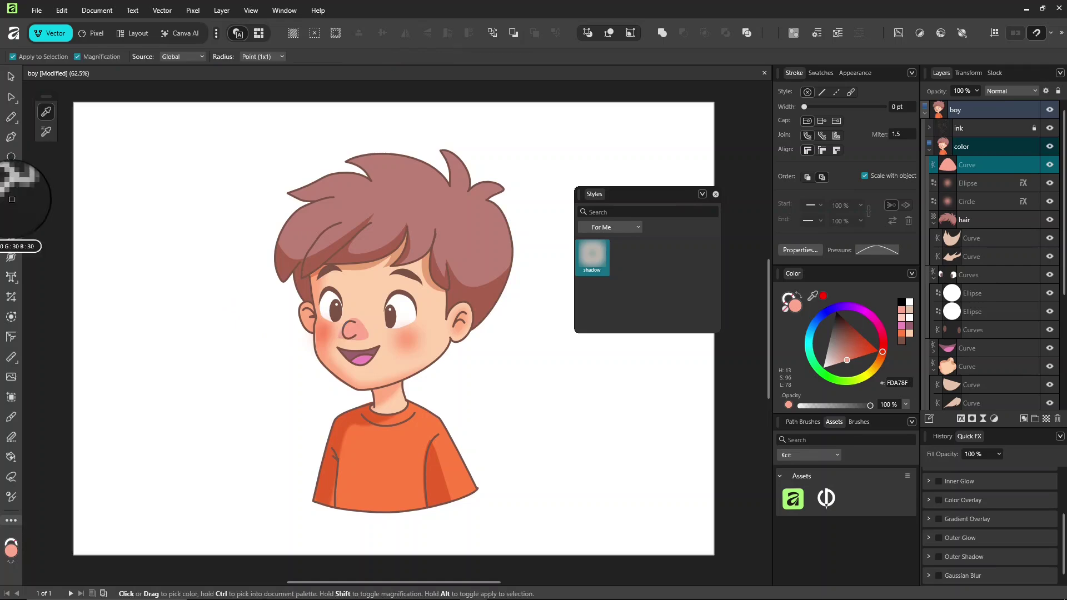
click(46, 136)
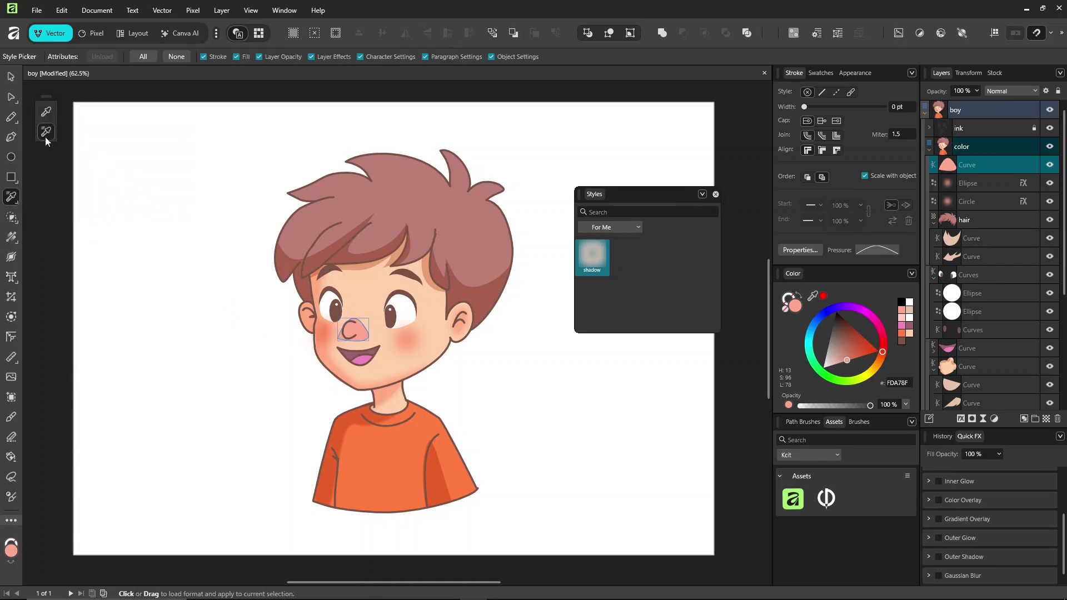
click(408, 334)
drag(845, 366, 852, 356)
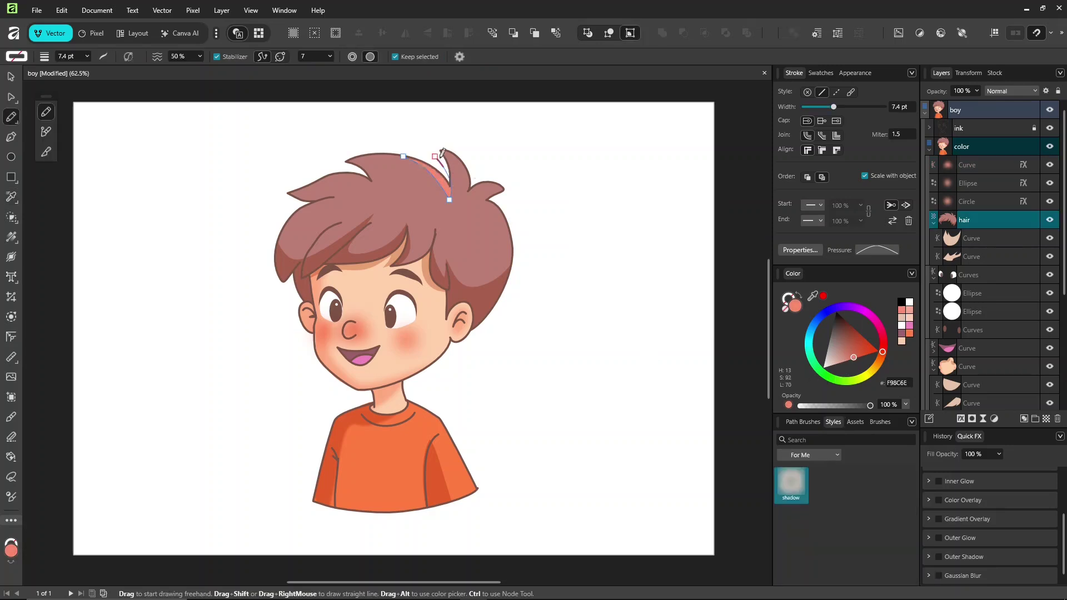
Draw freehand rim highlights inside the hair's right edge and the shirt's right shoulder, and set the shirt highlight's fill to F9B16E
mouse_move(462, 169)
mouse_down()
mouse_move(507, 215)
mouse_move(522, 193)
mouse_up()
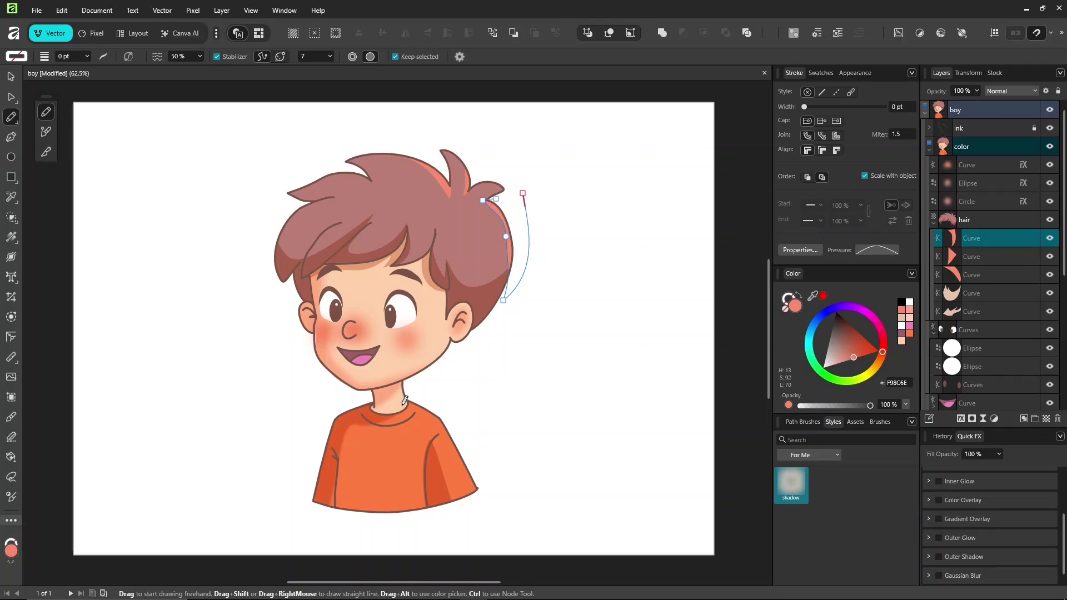
mouse_move(410, 399)
mouse_down()
mouse_move(503, 425)
mouse_move(511, 409)
mouse_up()
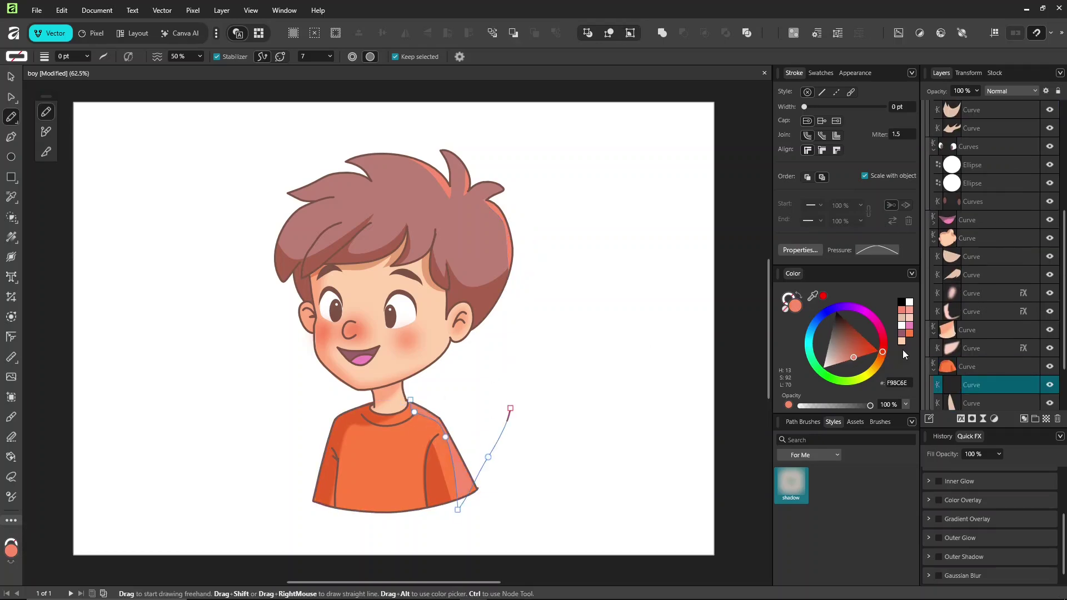
click(880, 362)
Draw a small freehand highlight on the shirt front and jagged shine highlights across the hair in F9B16E
drag(415, 452, 412, 475)
mouse_move(439, 235)
mouse_down()
mouse_move(492, 223)
mouse_move(475, 242)
mouse_up()
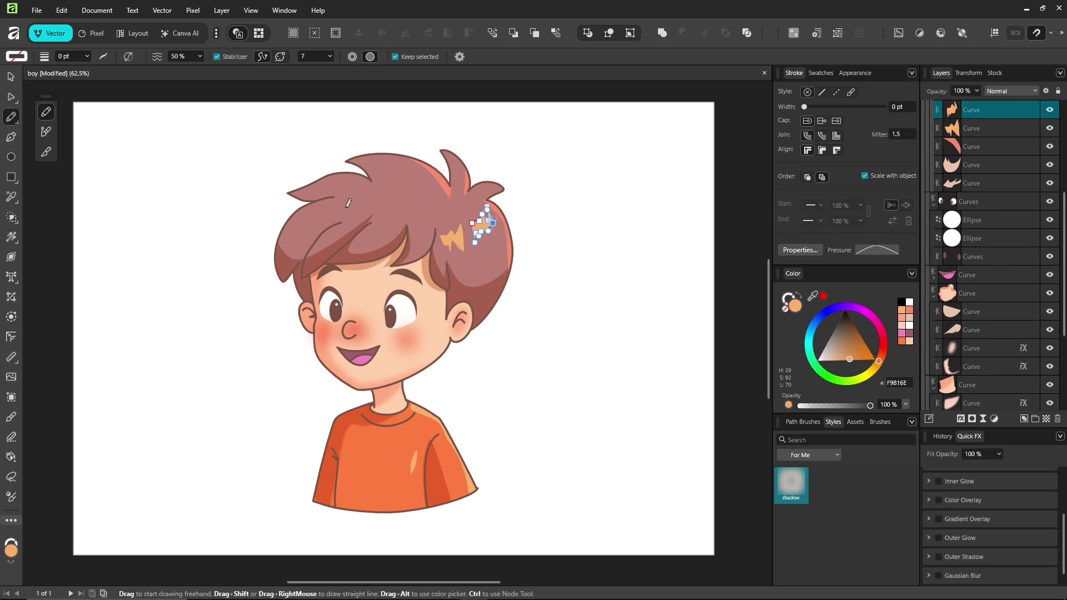
drag(403, 227, 404, 225)
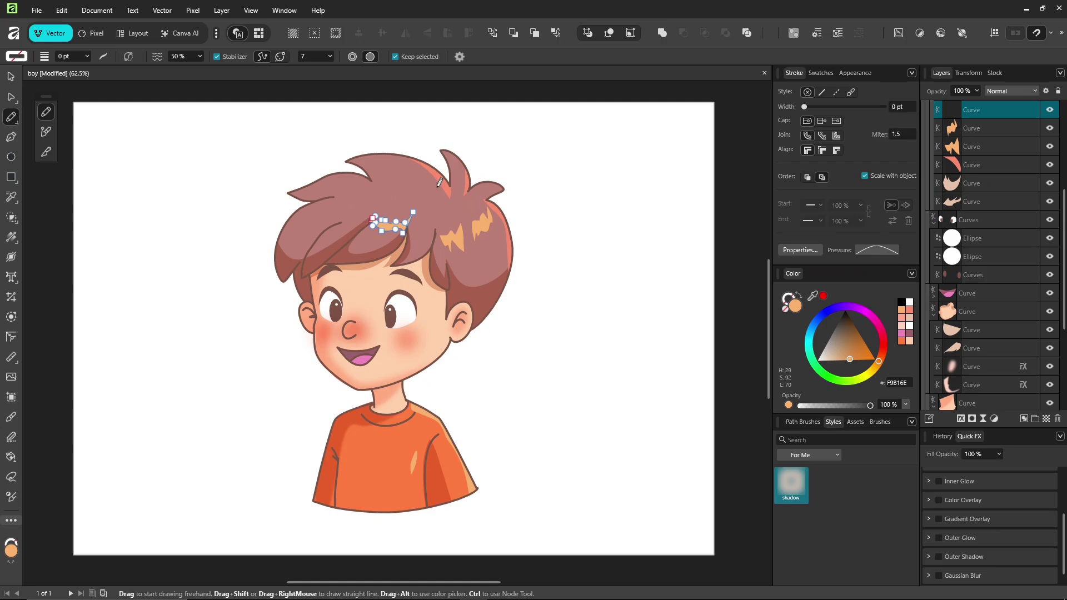
drag(422, 179, 430, 198)
Select all shapes sharing the hair rim highlight's F98C6E fill and recolour them to F9B16E, sampled from the hair shine
ctrl+click(500, 218)
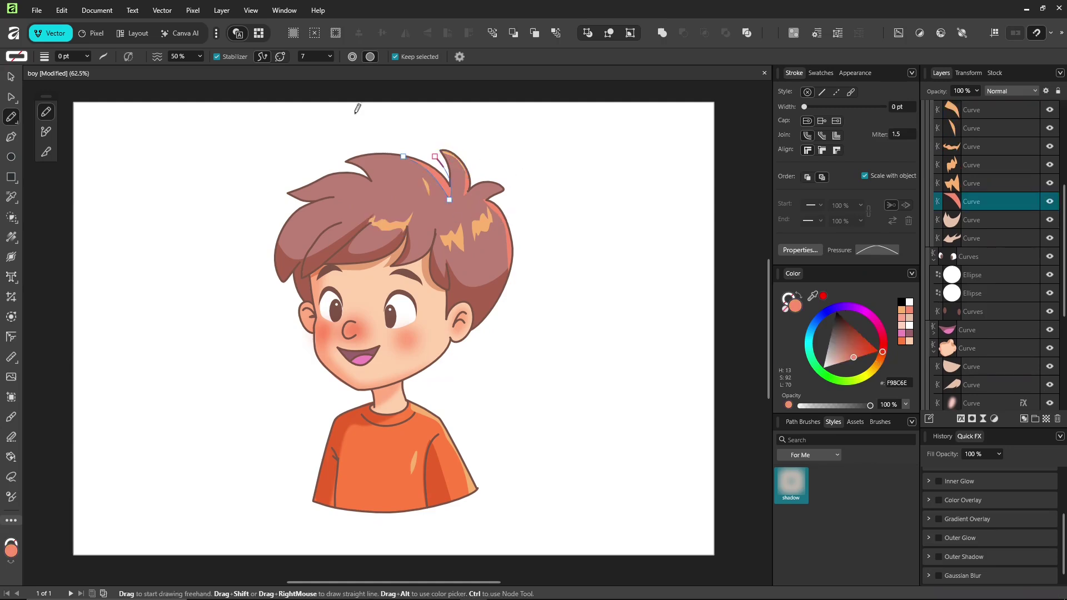
click(222, 10)
mouse_move(267, 26)
mouse_move(439, 179)
click(523, 180)
alt+click(469, 229)
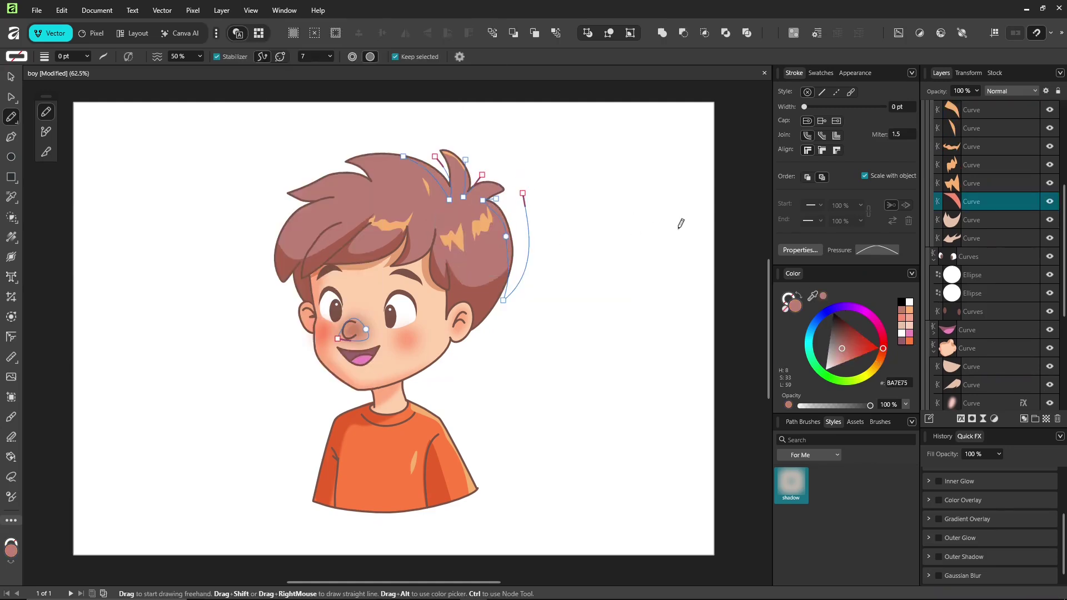
alt+click(450, 237)
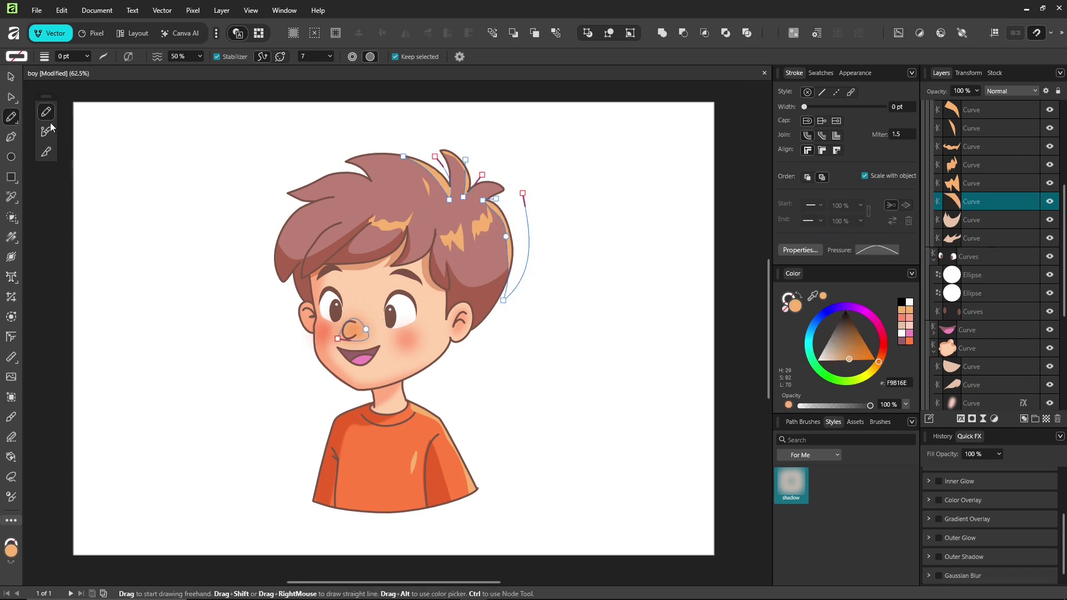
Set the nose blush's fill to F9806E and deselect it
click(11, 77)
click(357, 330)
drag(879, 357, 883, 349)
click(558, 360)
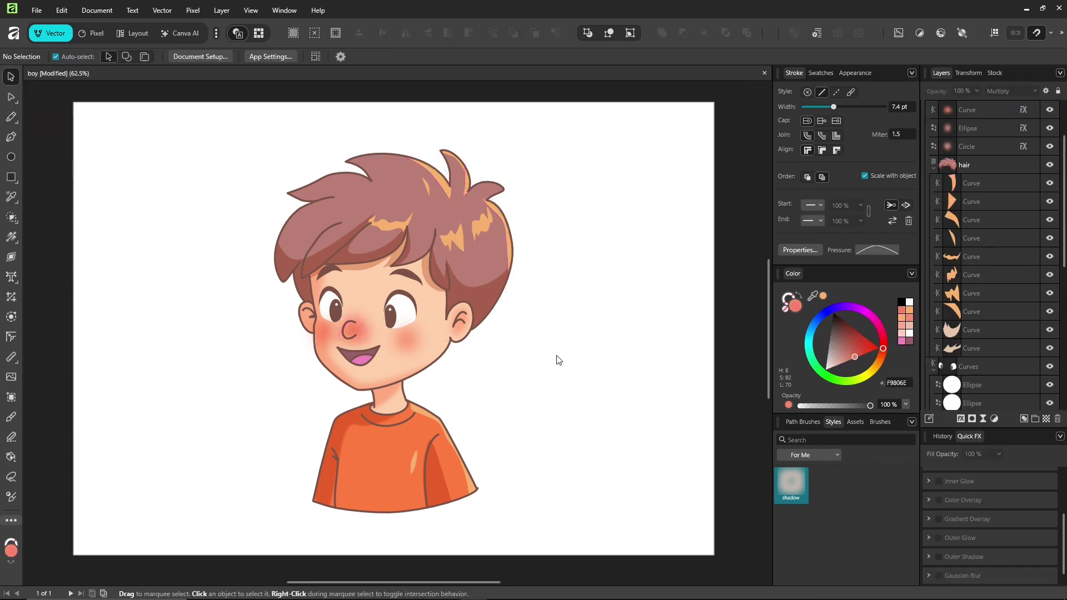
Draw a large ellipse across the boy's head and torso and send it behind the character
key(m)
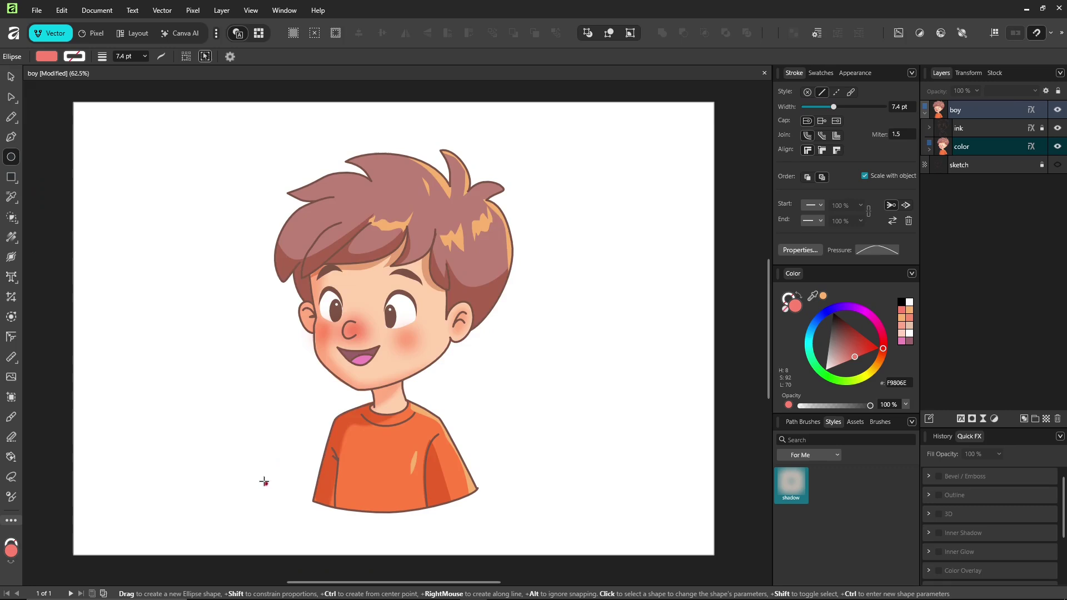
drag(249, 483, 560, 178)
click(493, 33)
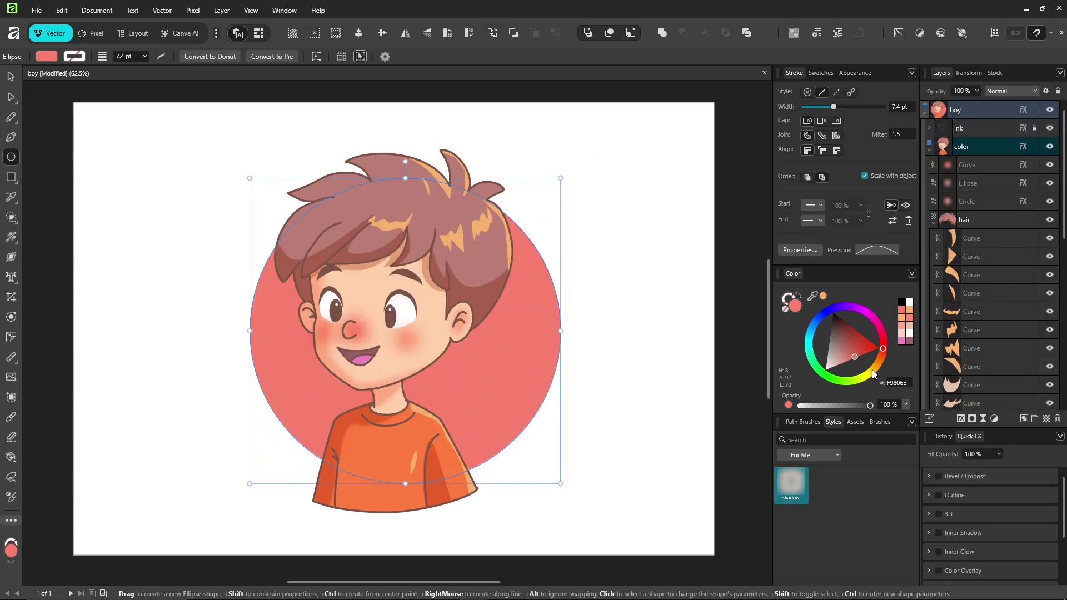
Set the background ellipse's fill to FFECB5, enlarge it around the boy, deselect it and collapse the color layer
click(873, 369)
click(830, 356)
key(v)
drag(292, 199, 200, 137)
drag(512, 336, 530, 352)
click(628, 313)
click(930, 150)
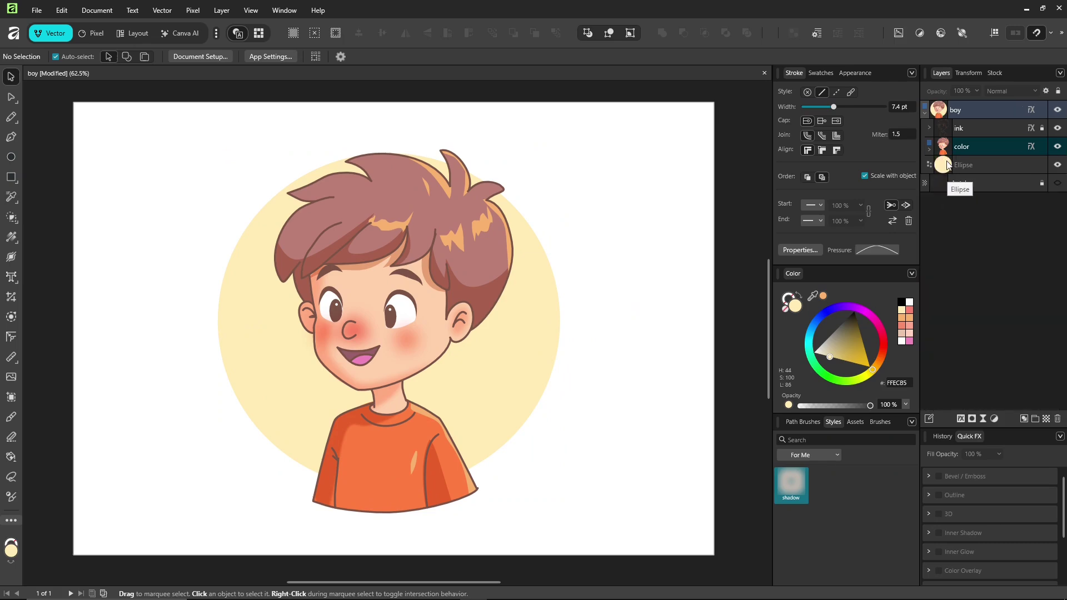